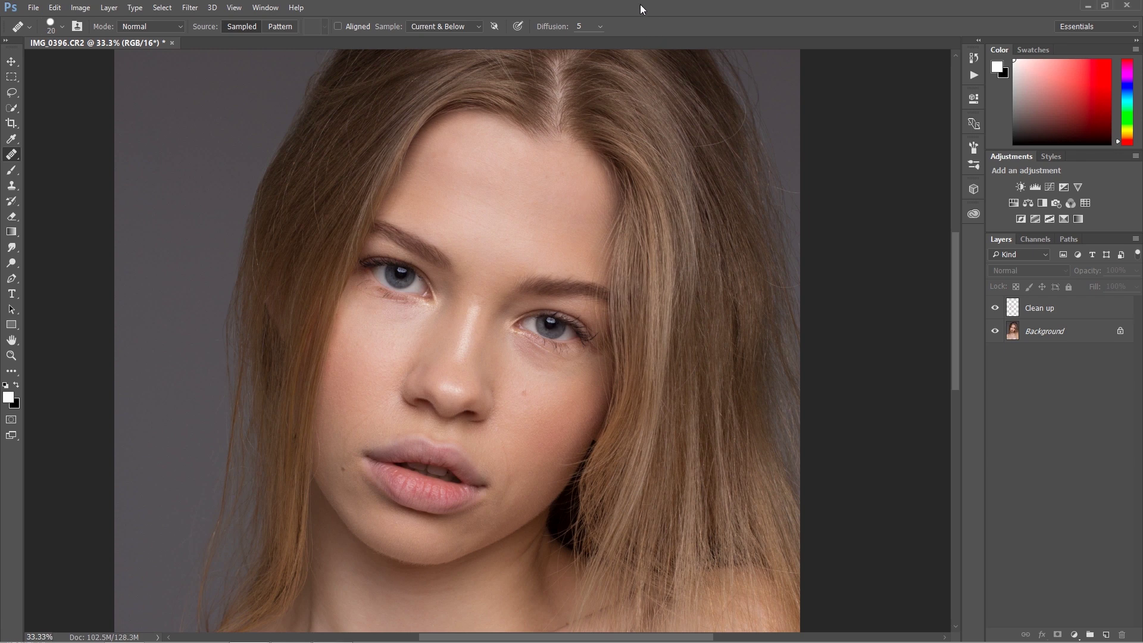
# Compare the portrait with and without the Clean up retouching layer
pyautogui.hotkey('ctrl', '+')
pyautogui.hotkey('ctrl', '-')
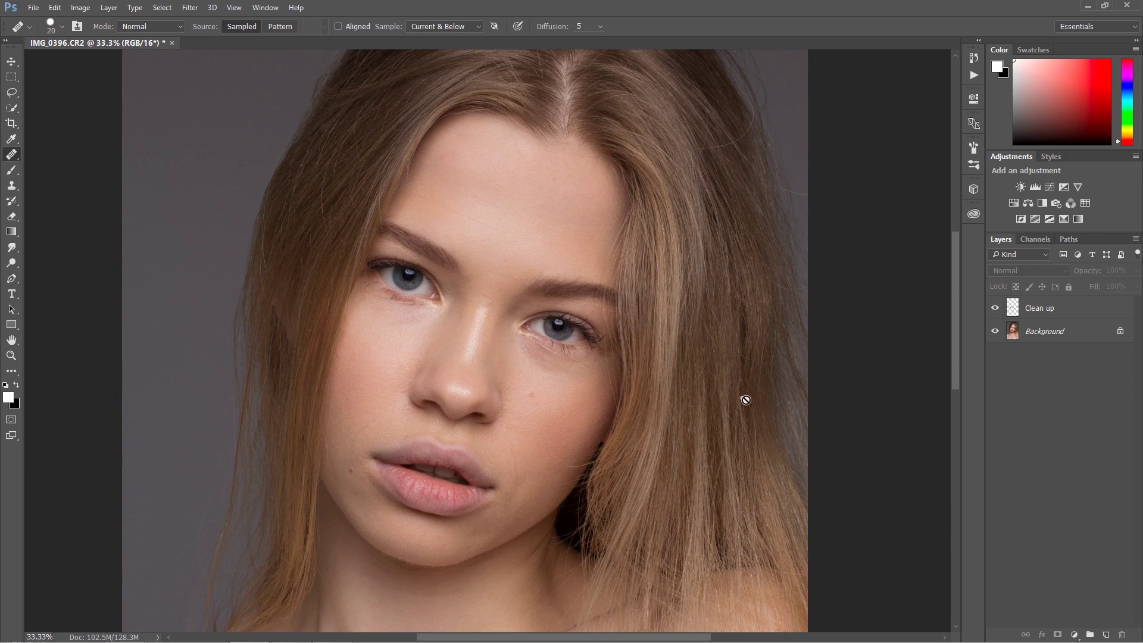
pyautogui.click(1029, 311)
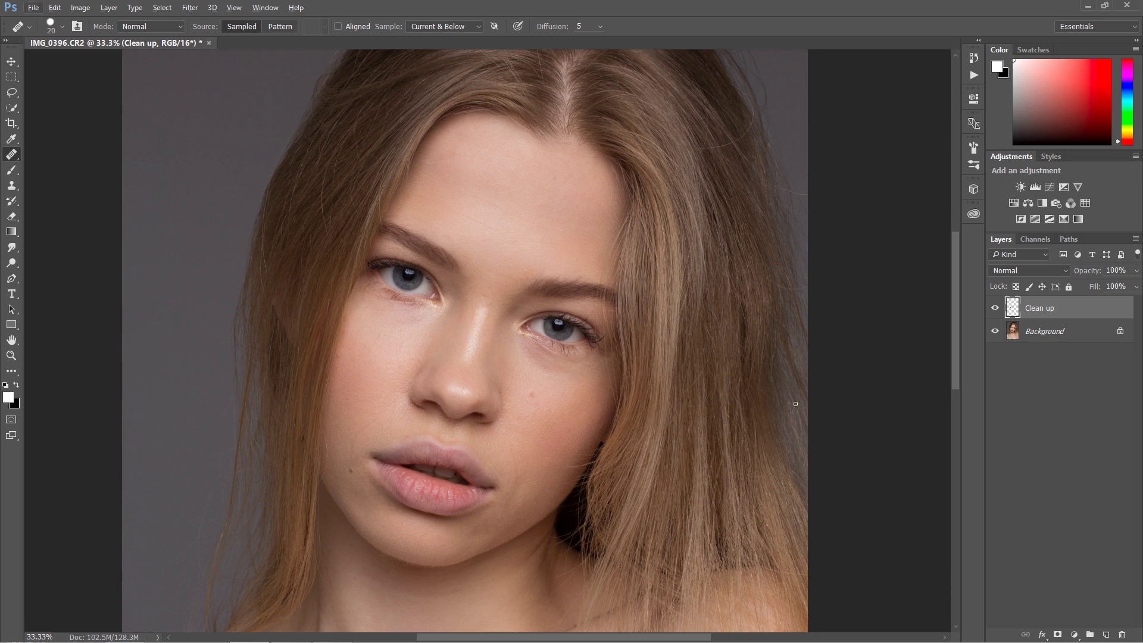
pyautogui.click(994, 308)
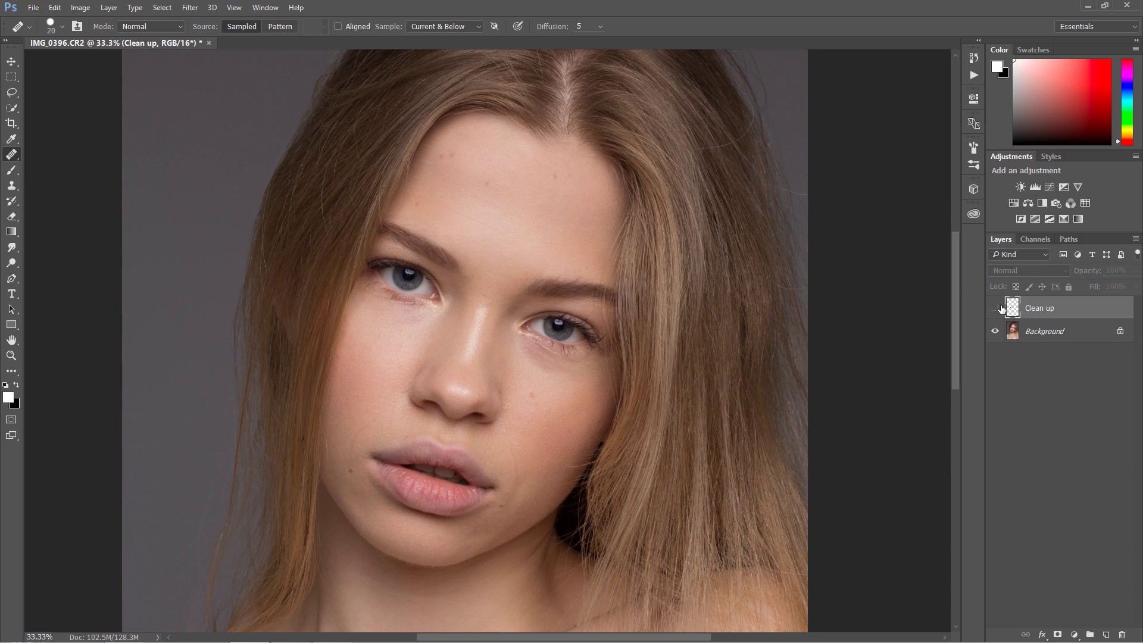
pyautogui.click(995, 308)
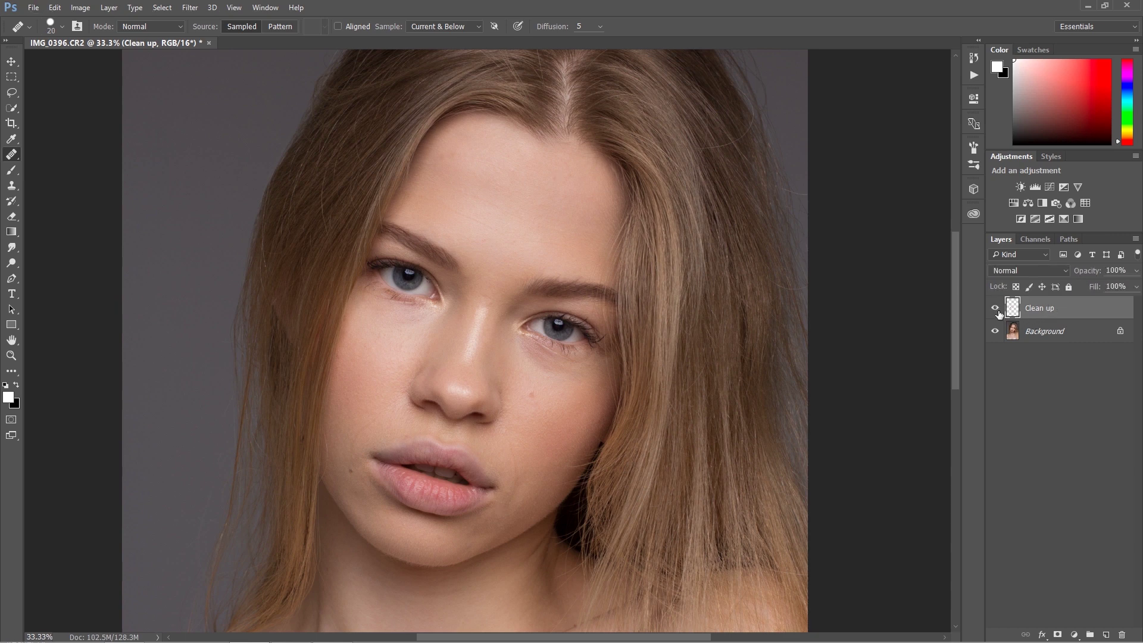
pyautogui.click(995, 309)
pyautogui.click(995, 308)
# Stamp all visible layers into a new merged layer named Blur
pyautogui.hotkey('ctrl', 'alt', 'shift', 'e')
pyautogui.doubleClick(1054, 310)
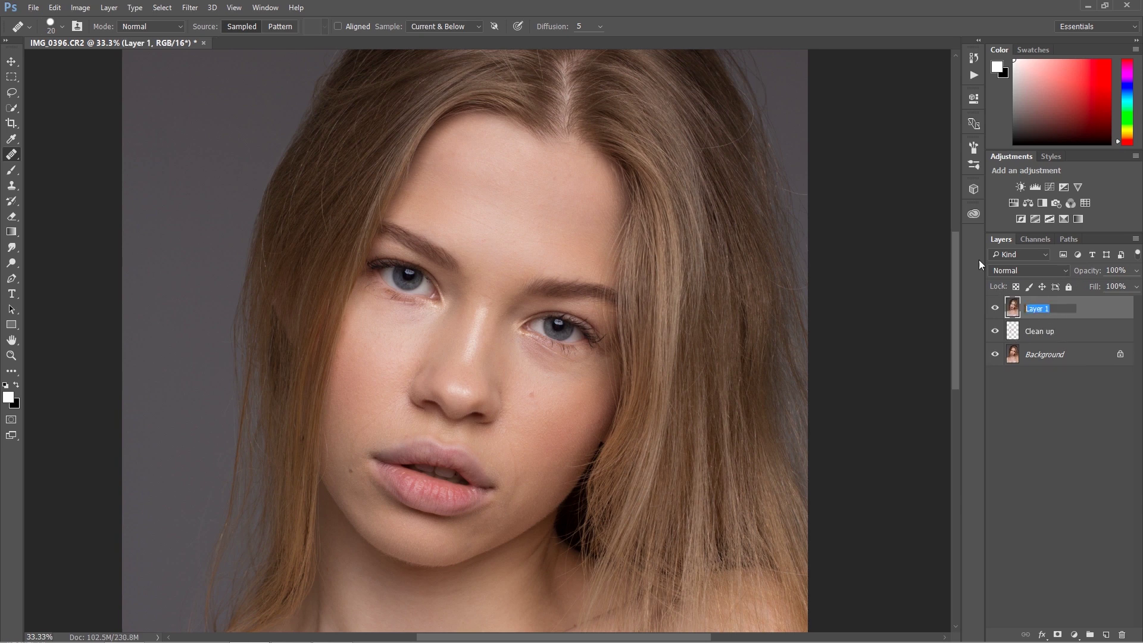
pyautogui.press('BackSpace')
pyautogui.write('Blur')
pyautogui.press('Return')
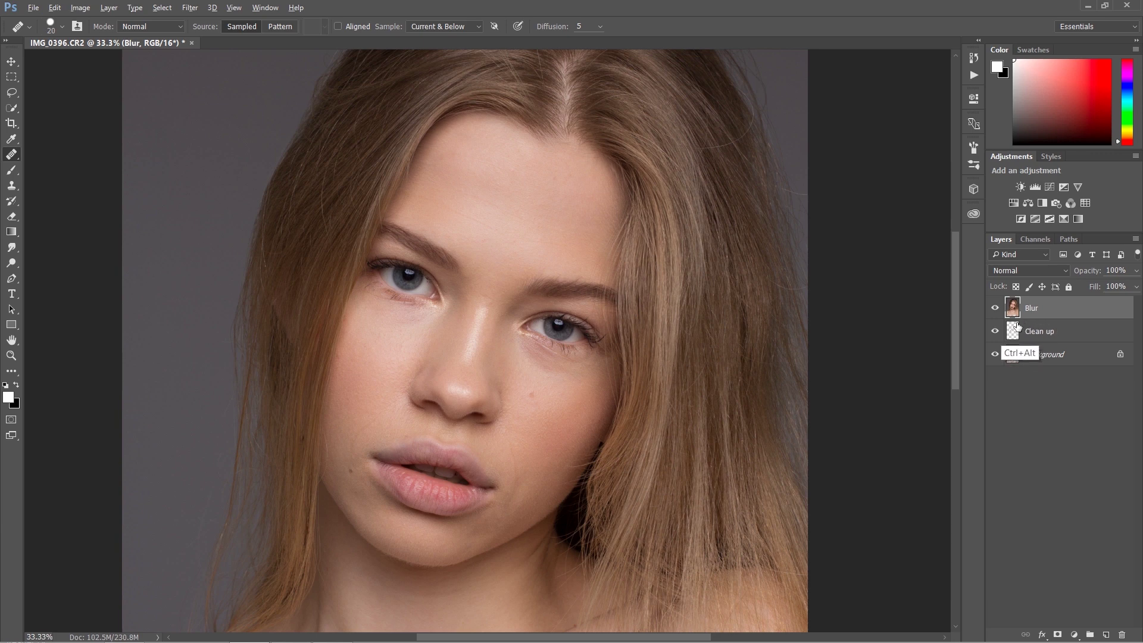
# Stamp a second merged layer named IHP, hide it, and select Blur
pyautogui.hotkey('ctrl', 'shift', 'alt', 'n')
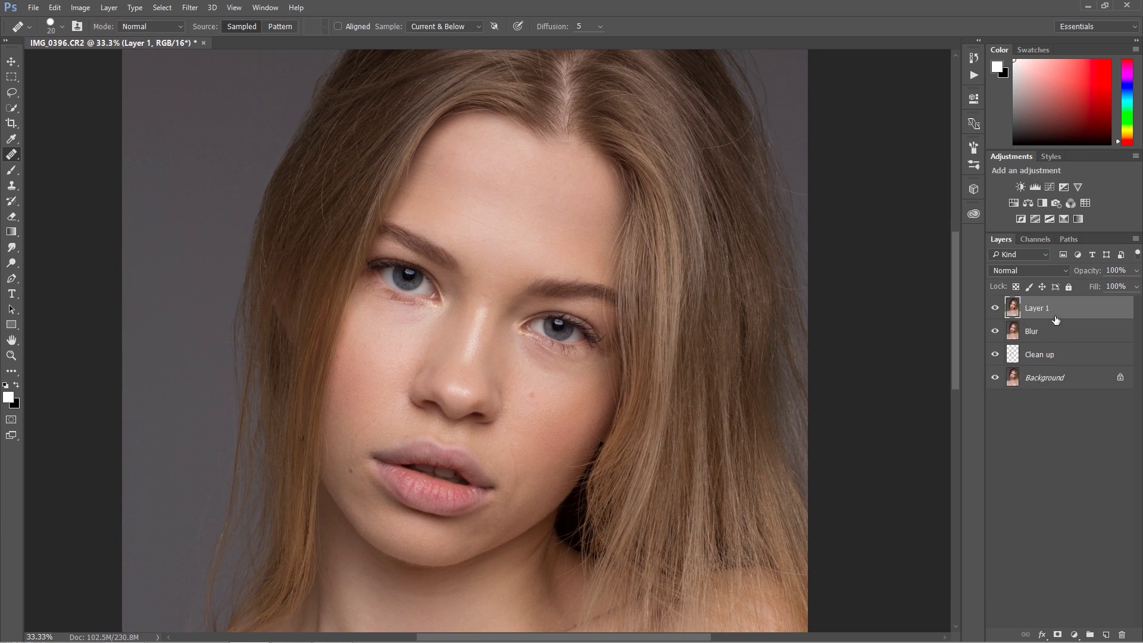
pyautogui.doubleClick(1062, 308)
pyautogui.write('H')
pyautogui.write('HP')
pyautogui.press('Return')
pyautogui.click(995, 308)
pyautogui.click(1012, 331)
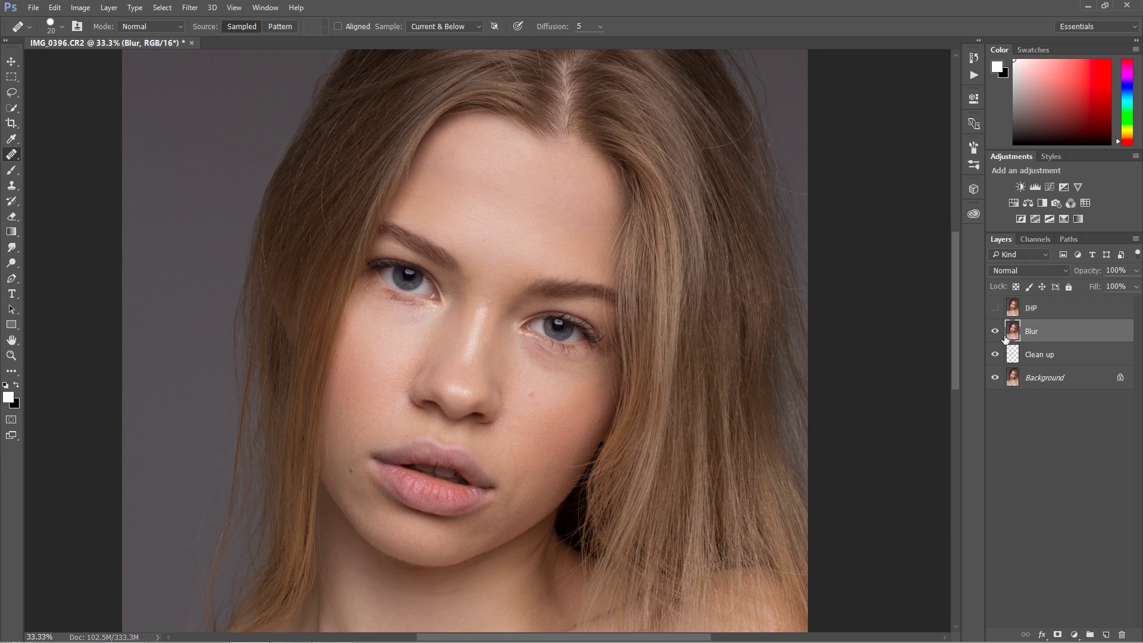
# Apply Filter > Blur > Gaussian Blur with a 15-pixel radius to the Blur layer
pyautogui.click(197, 8)
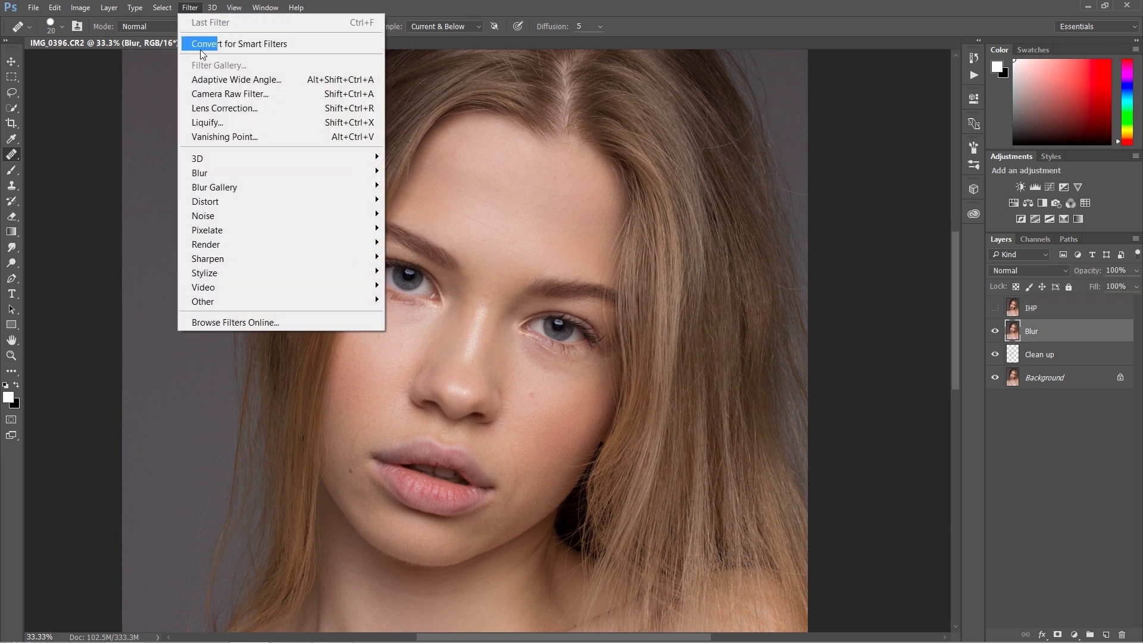
pyautogui.moveTo(243, 173)
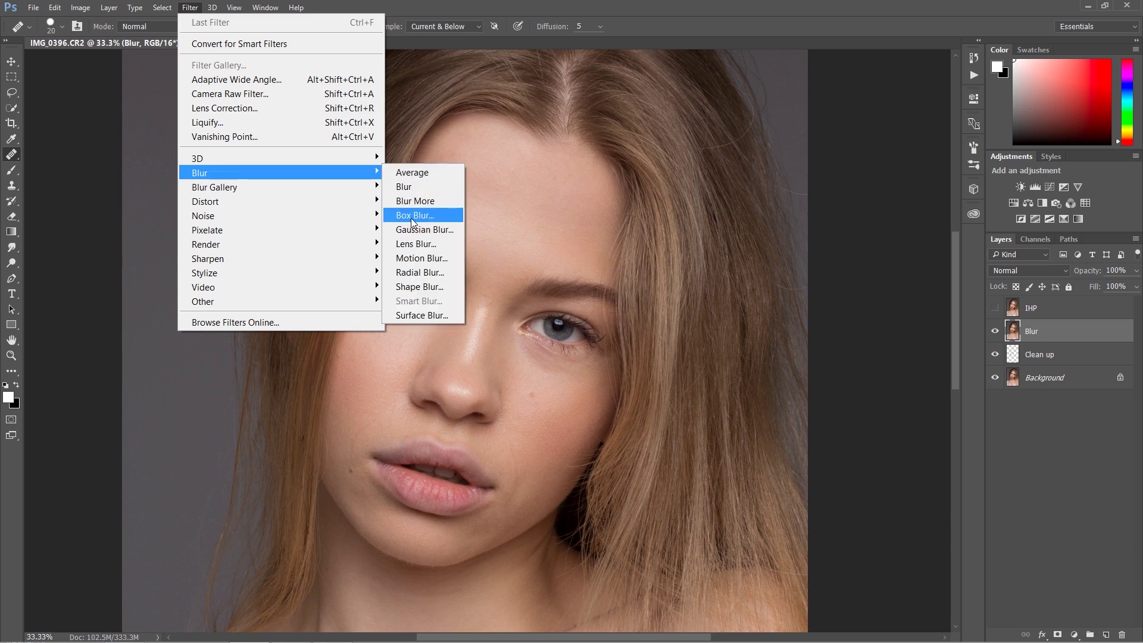
pyautogui.click(424, 231)
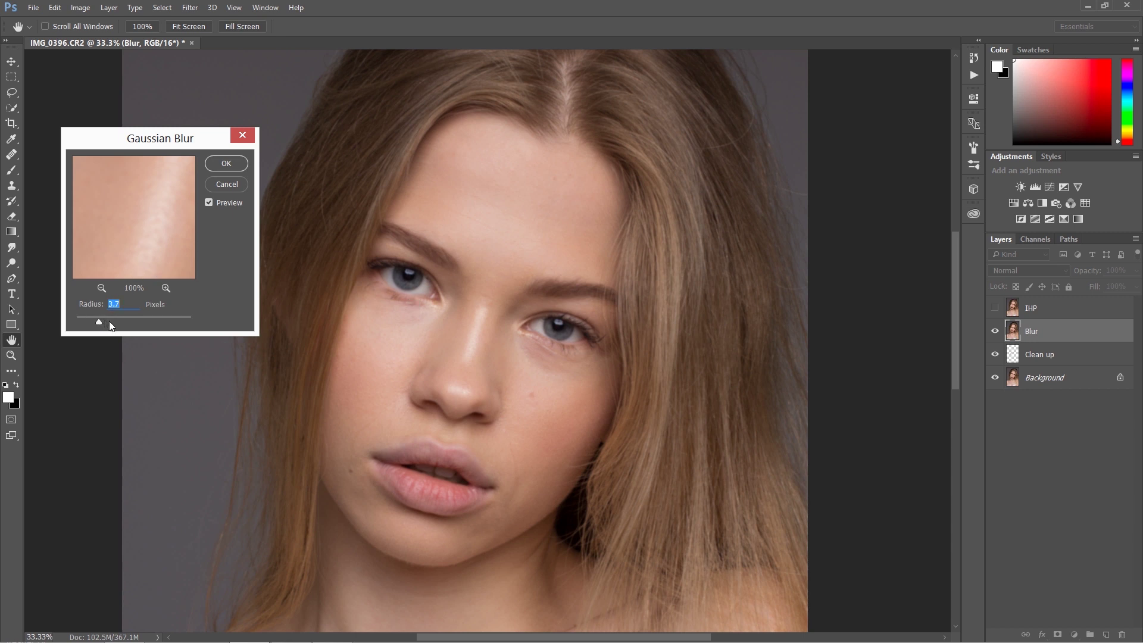
pyautogui.moveTo(109, 322); pyautogui.dragTo(124, 322)
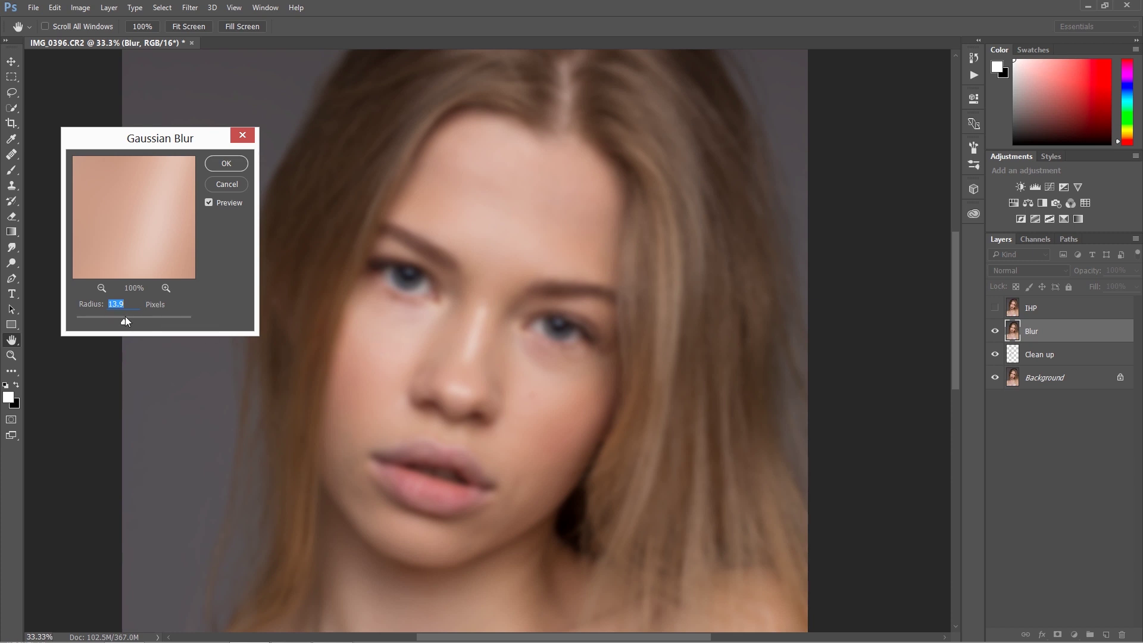
pyautogui.write('15')
pyautogui.click(233, 167)
pyautogui.press('j')
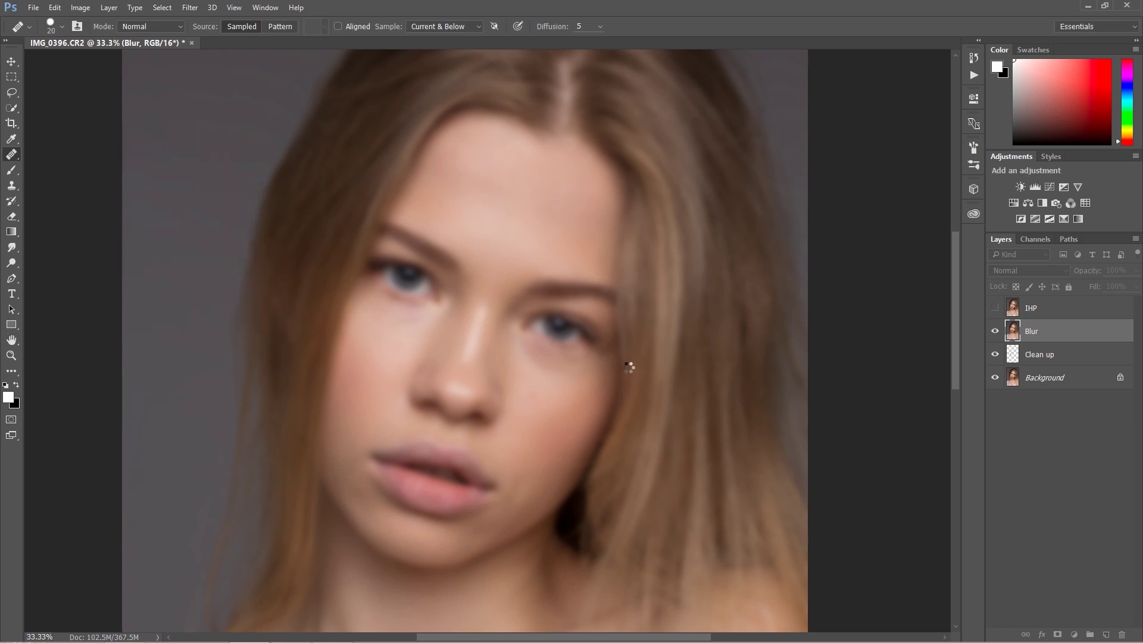
# Show and select IHP, then set Apply Image's source layer to Blur with Add blending
pyautogui.click(995, 309)
pyautogui.click(1029, 311)
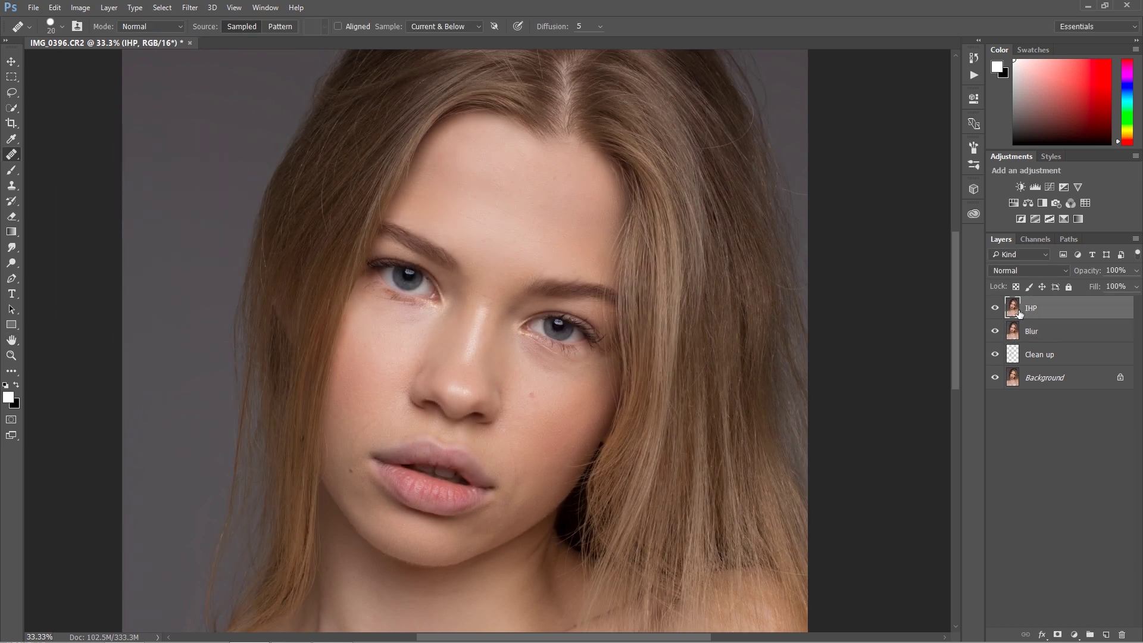
pyautogui.click(82, 8)
pyautogui.click(103, 225)
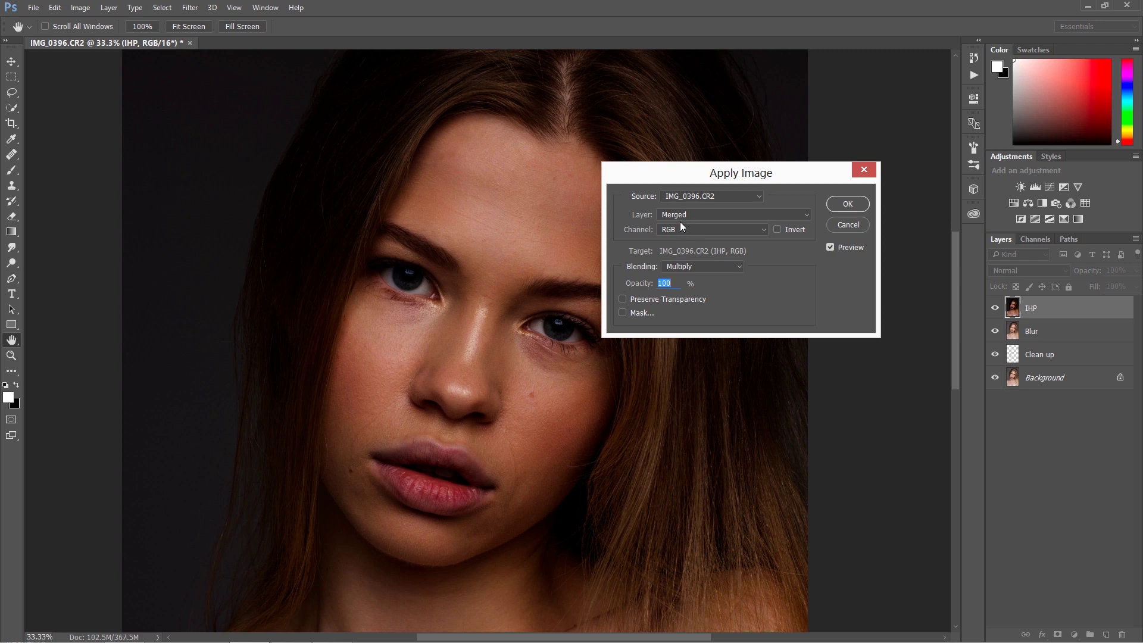
pyautogui.click(681, 216)
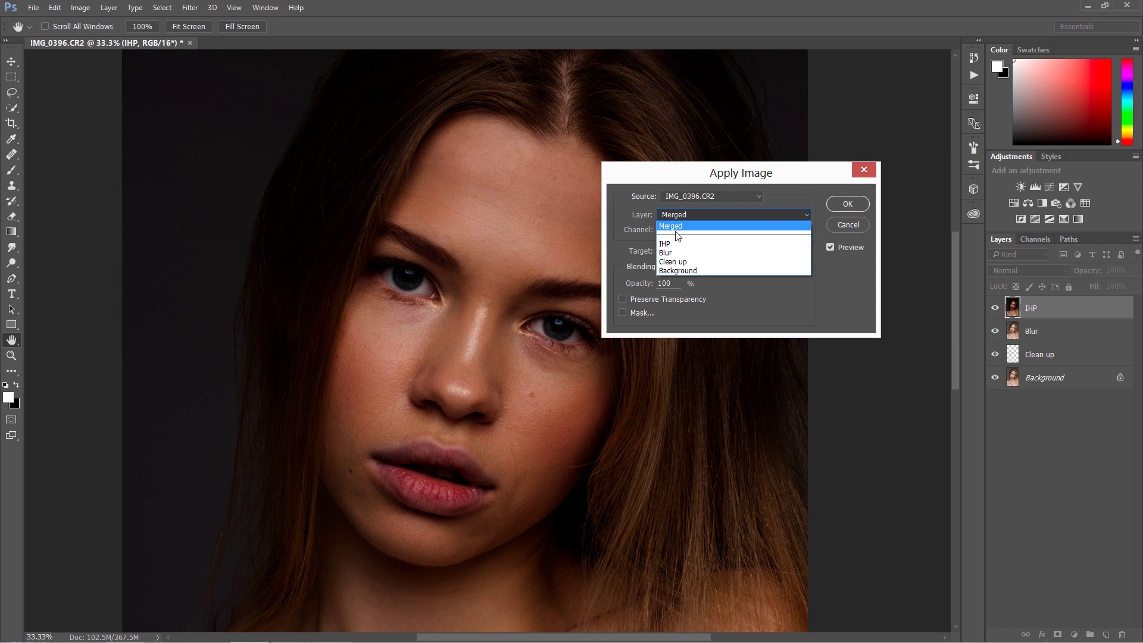
pyautogui.click(635, 220)
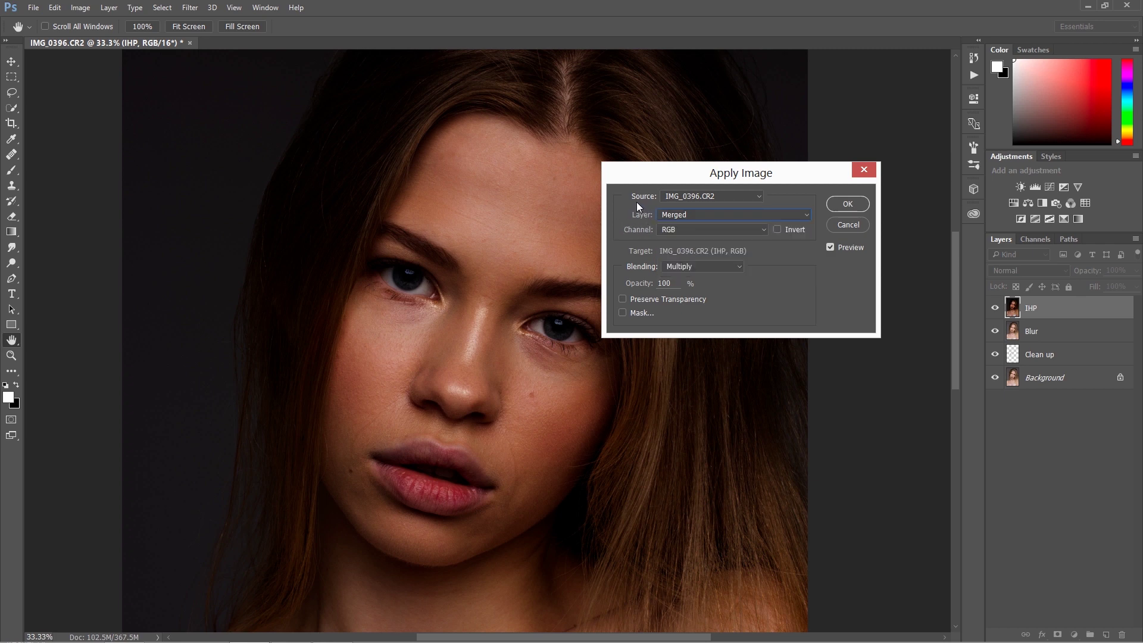
pyautogui.click(678, 215)
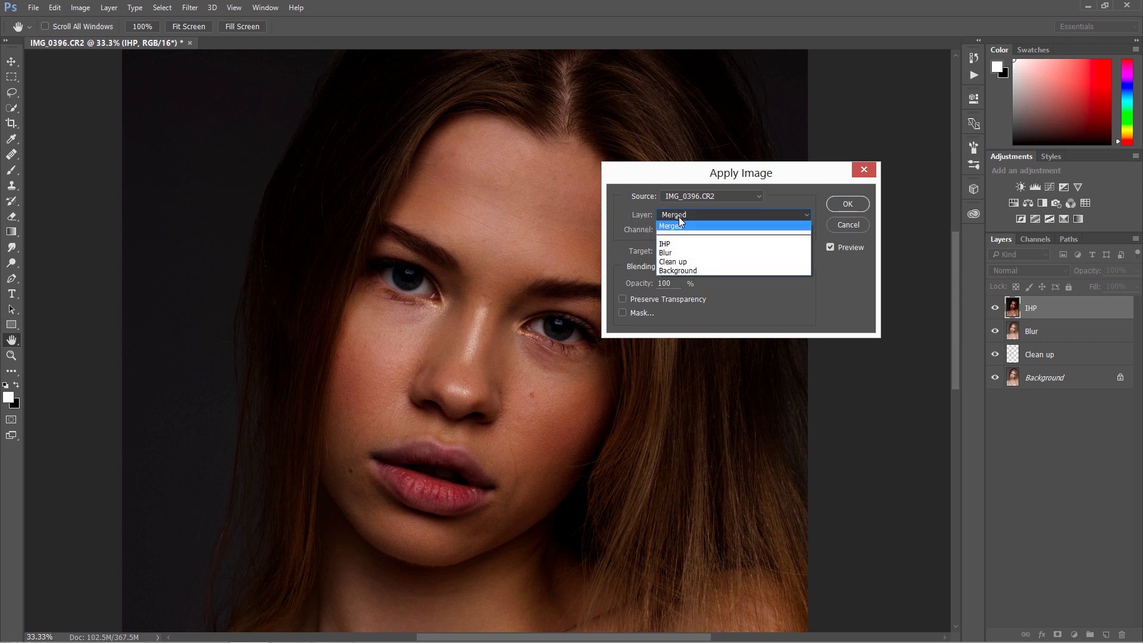
pyautogui.click(676, 252)
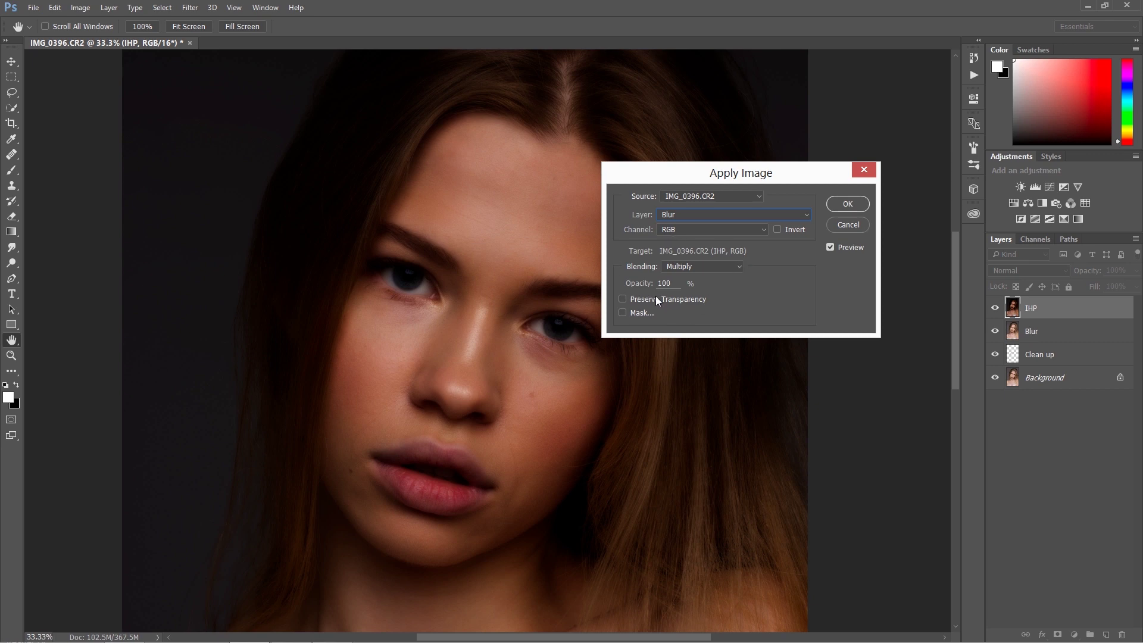
pyautogui.click(688, 265)
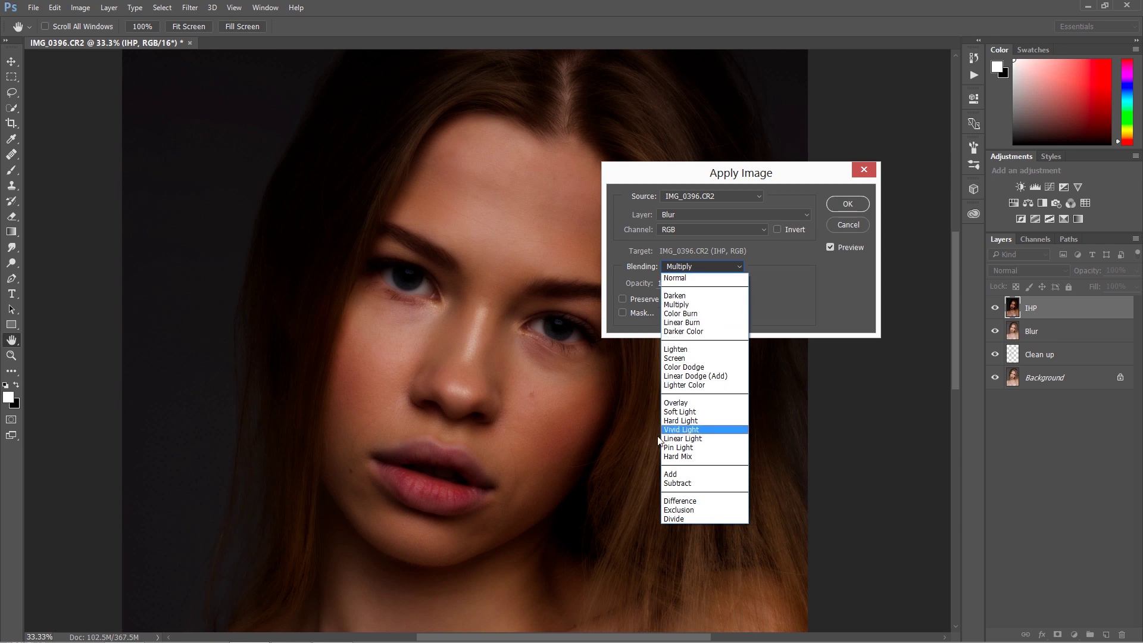
pyautogui.click(684, 475)
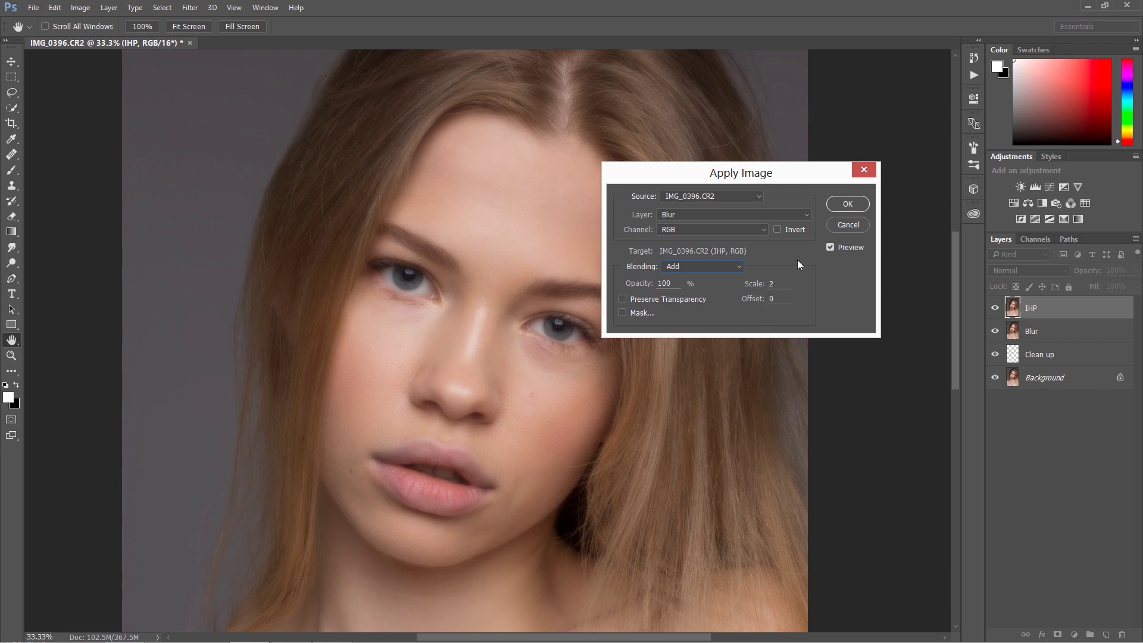
# Apply the inverted Blur source to IHP with Add blending, Scale 2 and Offset 0
pyautogui.click(779, 231)
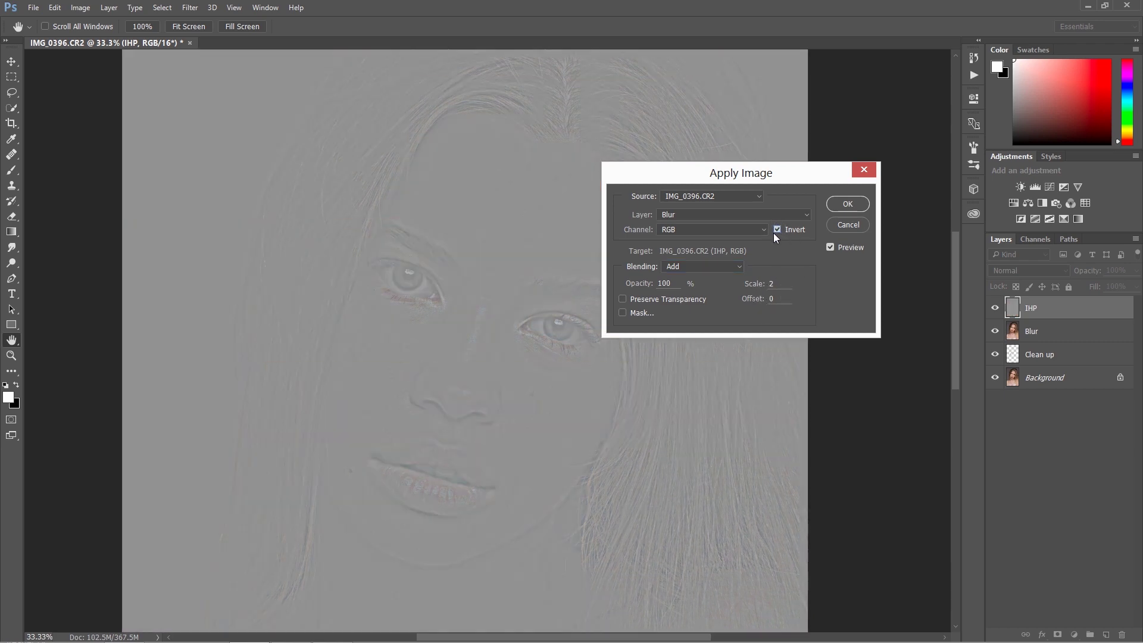
pyautogui.click(699, 266)
pyautogui.click(673, 484)
pyautogui.click(713, 267)
pyautogui.click(702, 474)
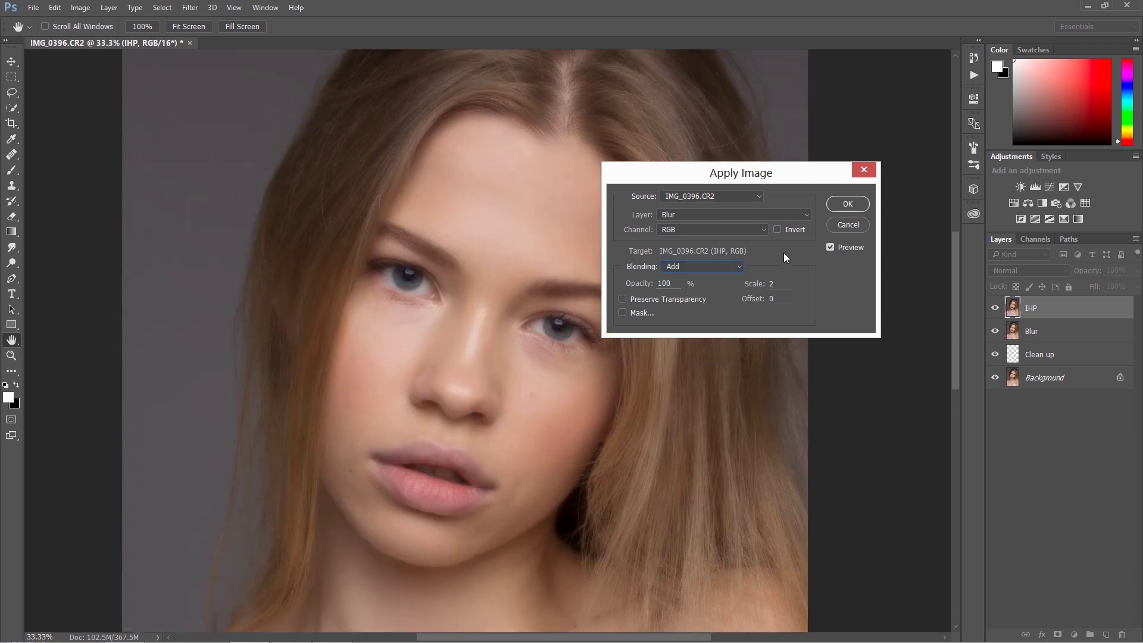
pyautogui.click(777, 229)
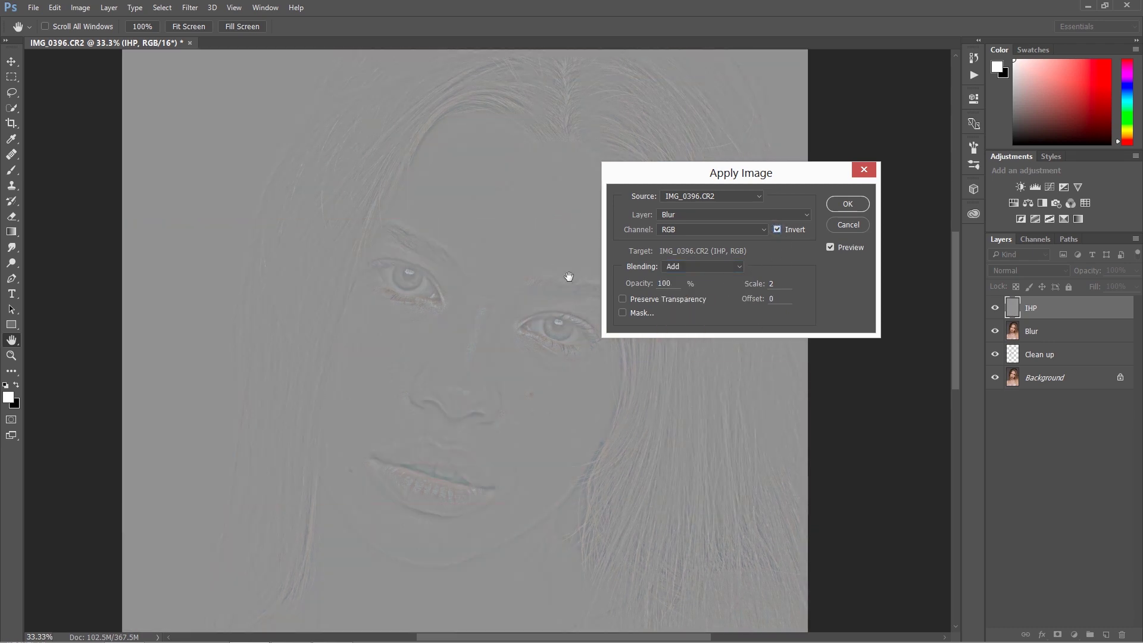
pyautogui.click(848, 204)
pyautogui.press('j')
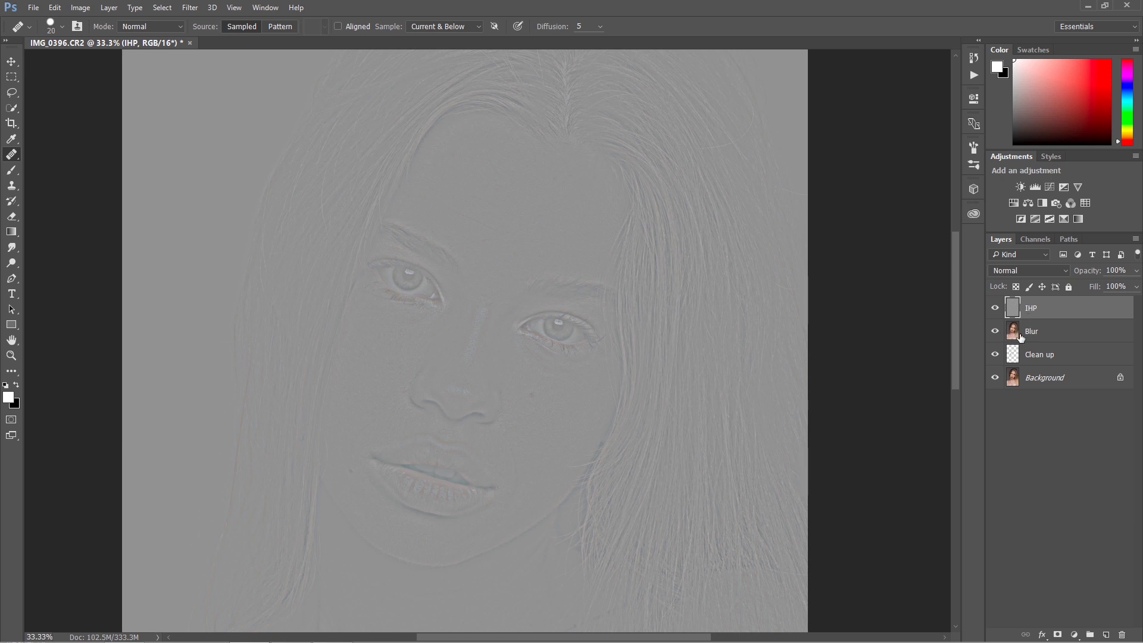
# Delete the Blur layer and set IHP's blend mode to Linear Light
pyautogui.click(1019, 336)
pyautogui.press('Delete')
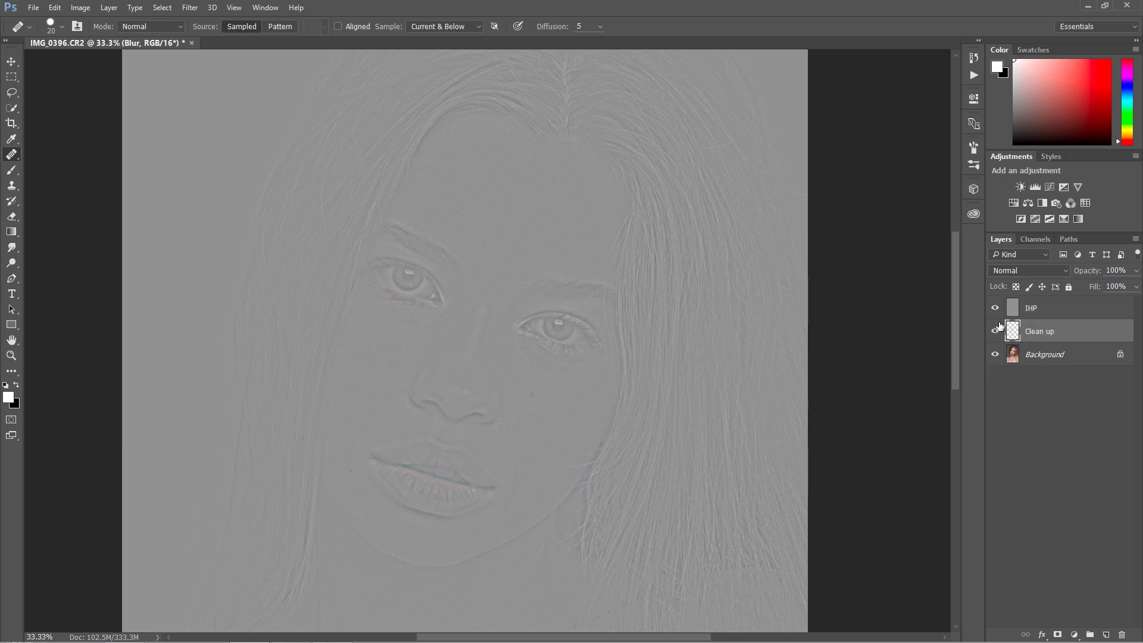
pyautogui.click(1037, 309)
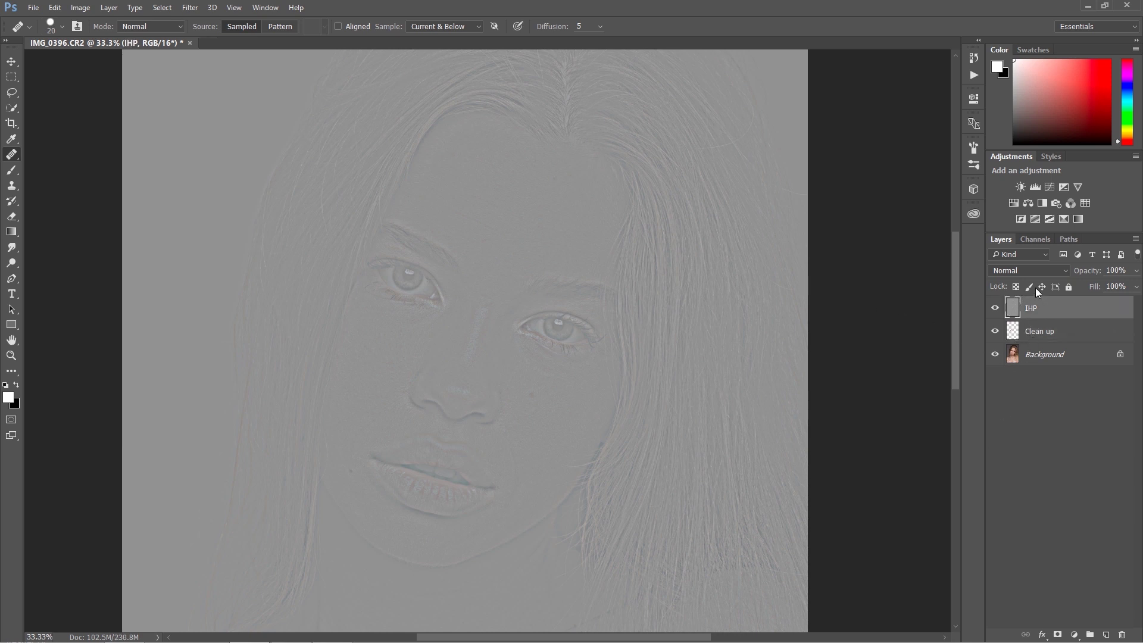
pyautogui.click(1027, 271)
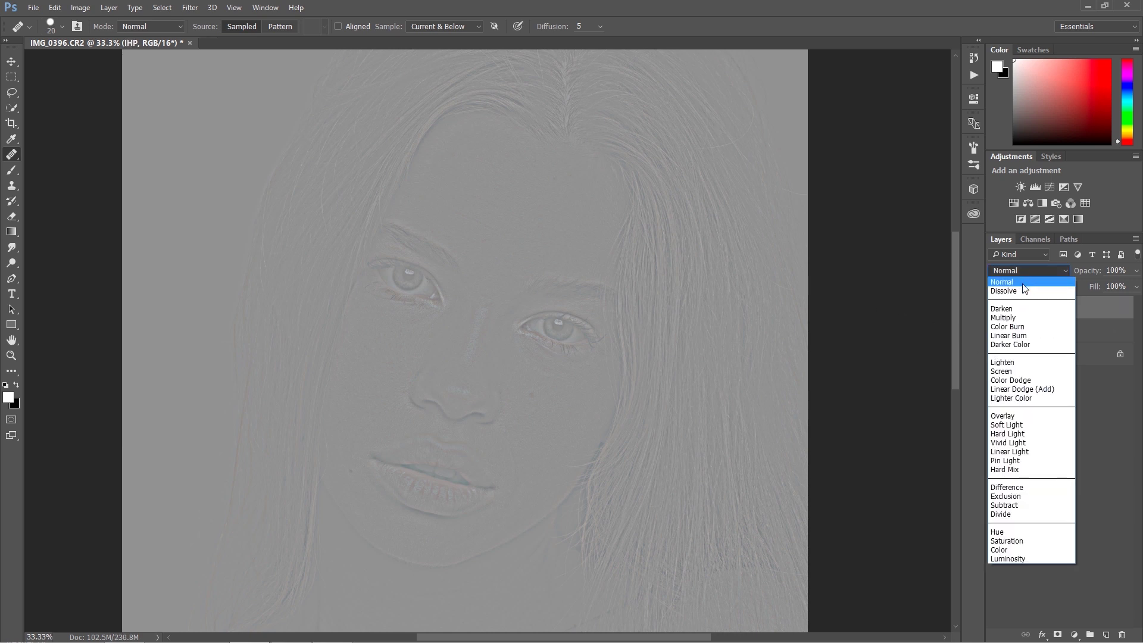
pyautogui.click(1013, 455)
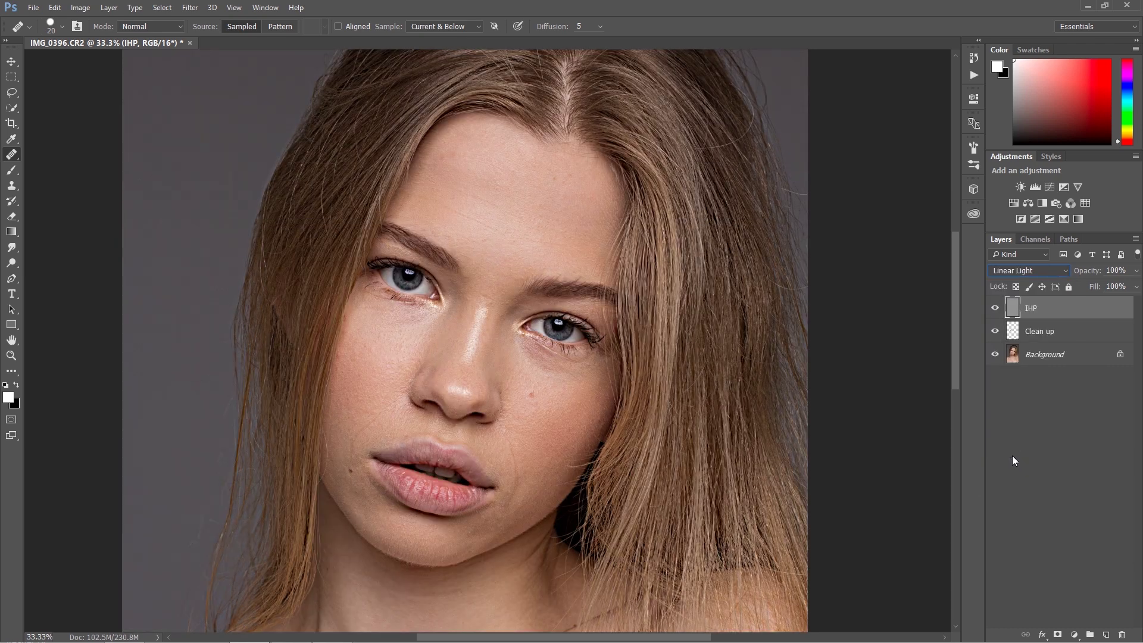
# Compare the portrait with and without IHP, then invert the IHP layer
pyautogui.click(999, 315)
pyautogui.click(999, 314)
pyautogui.click(999, 315)
pyautogui.click(996, 311)
pyautogui.click(996, 310)
pyautogui.click(997, 311)
pyautogui.click(997, 311)
pyautogui.hotkey('ctrl', 'i')
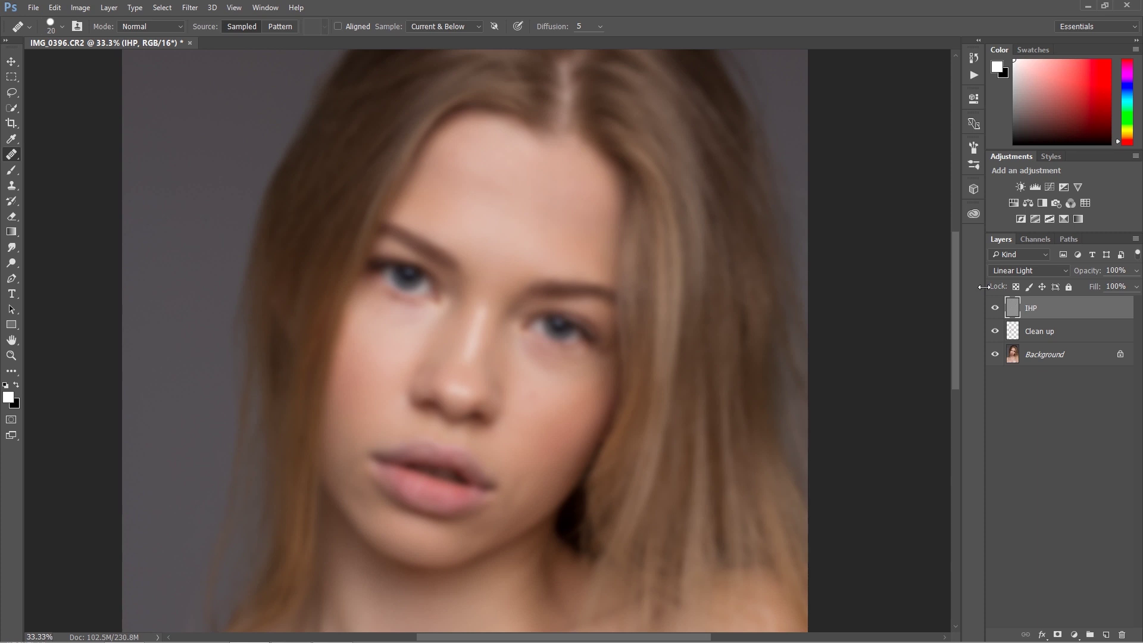
# Convert the inverted IHP layer to a smart object from its layer context menu
pyautogui.rightClick(1030, 314)
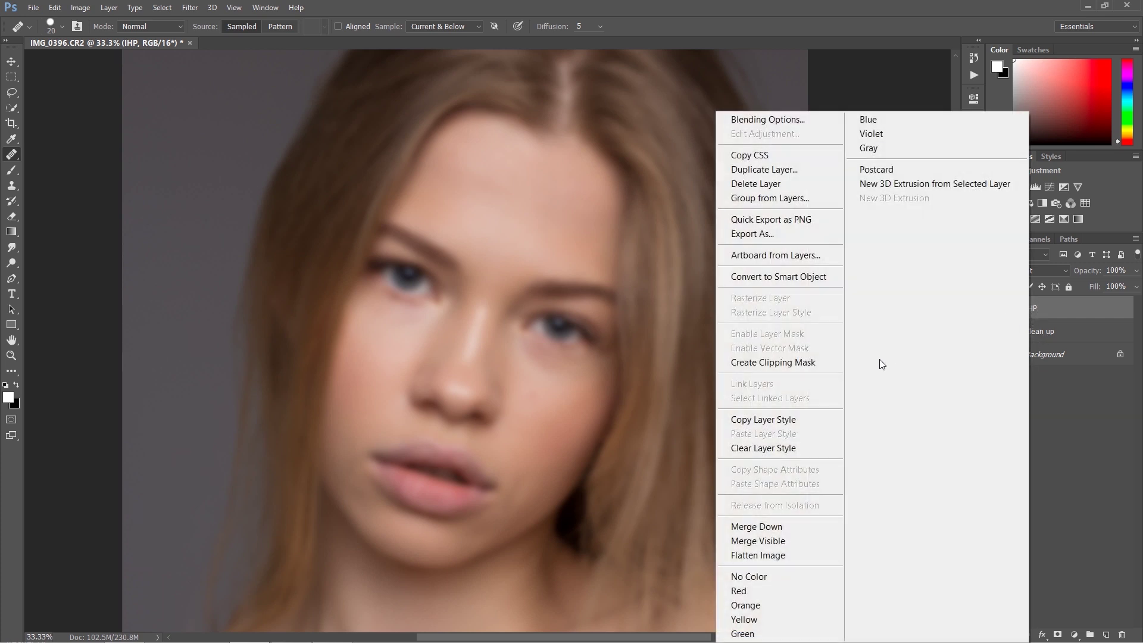
pyautogui.click(799, 276)
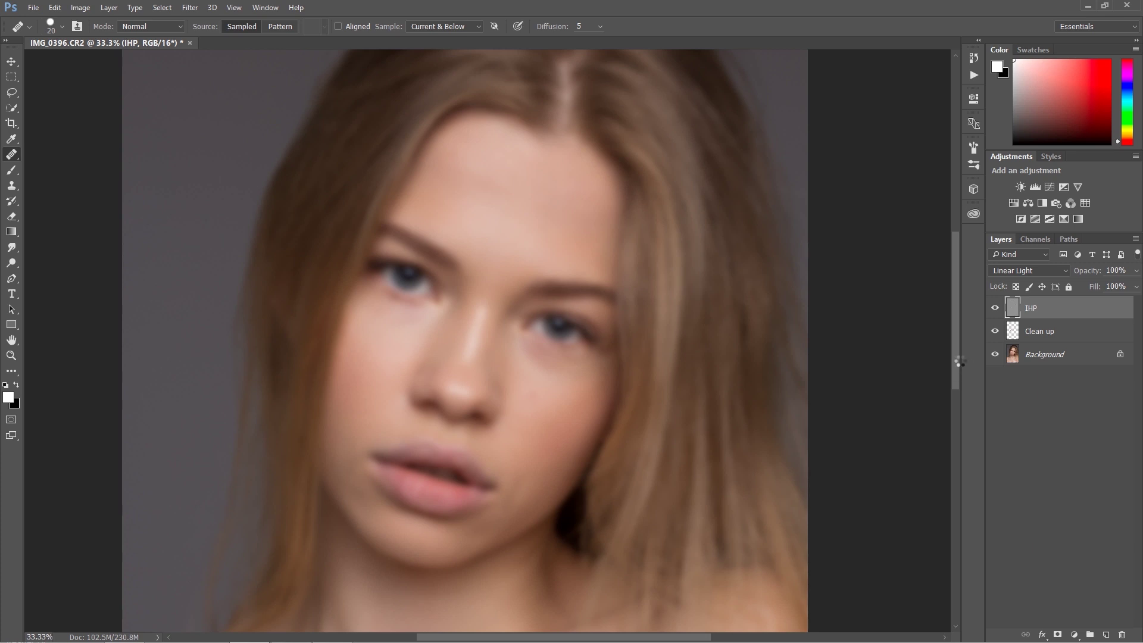
pyautogui.click(133, 217)
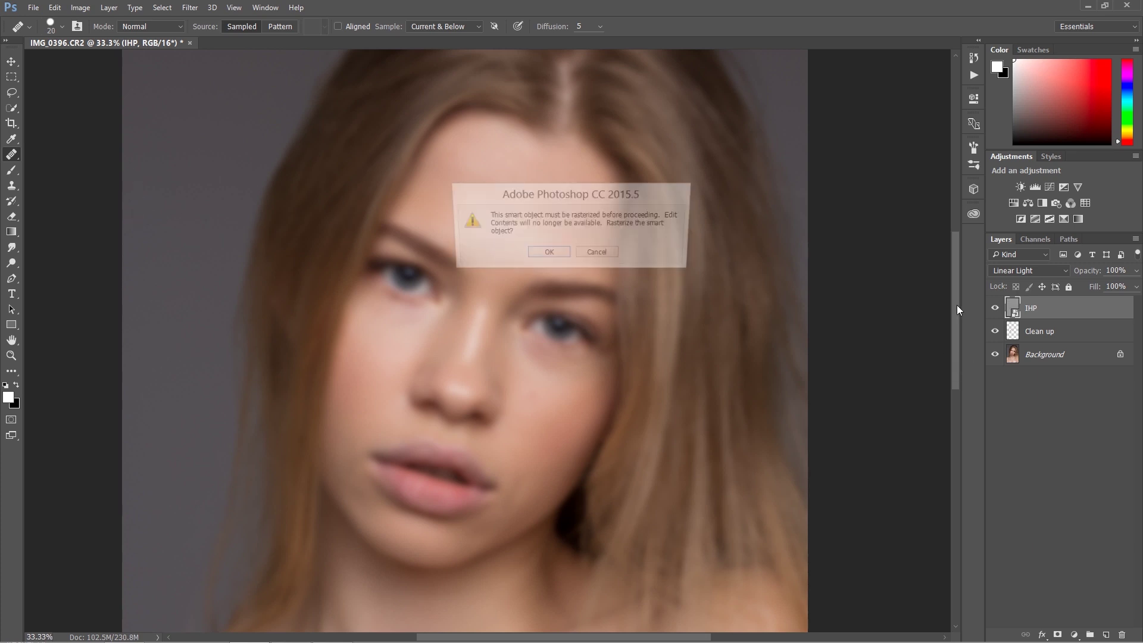
# Dismiss the rasterize prompt and apply a trial 15-pixel Gaussian Blur to IHP
pyautogui.click(558, 254)
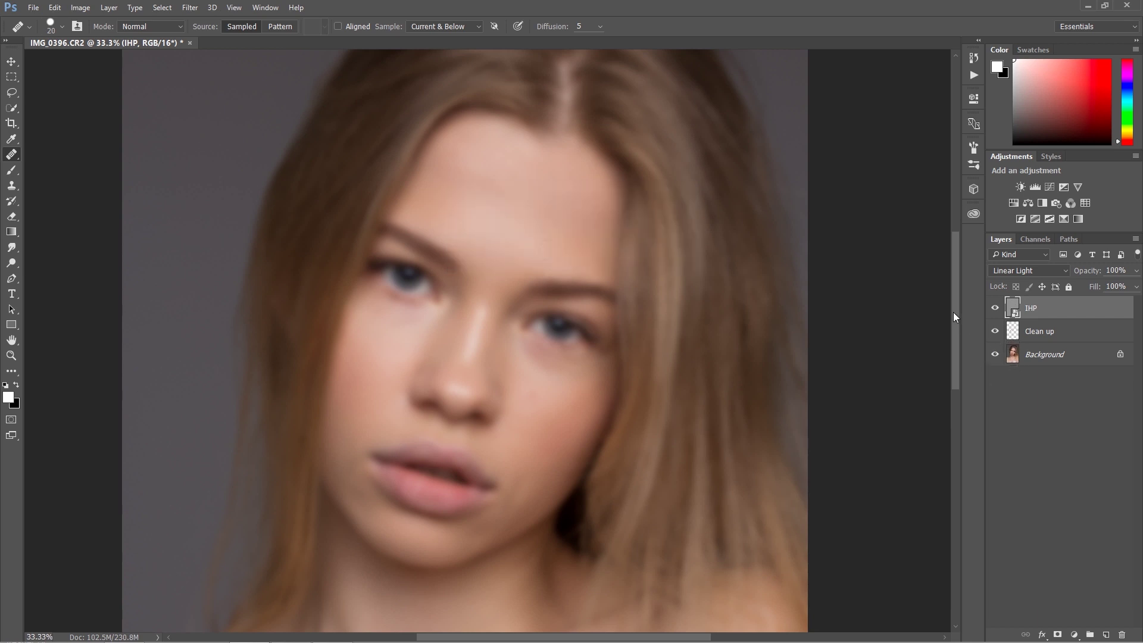
pyautogui.moveTo(953, 313); pyautogui.dragTo(953, 291)
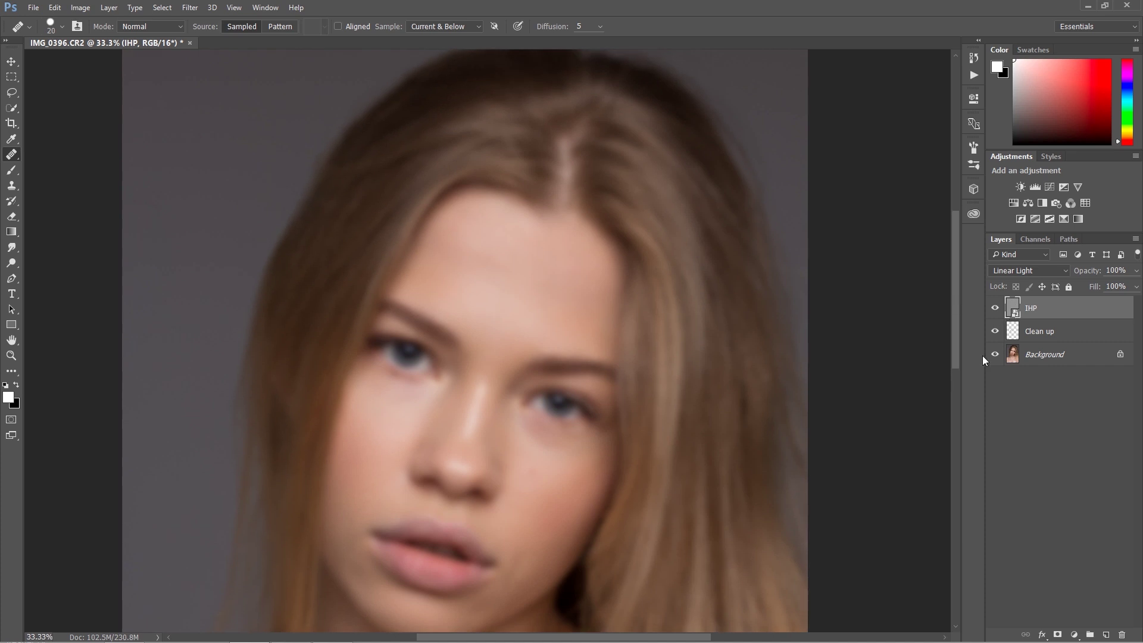
pyautogui.click(190, 11)
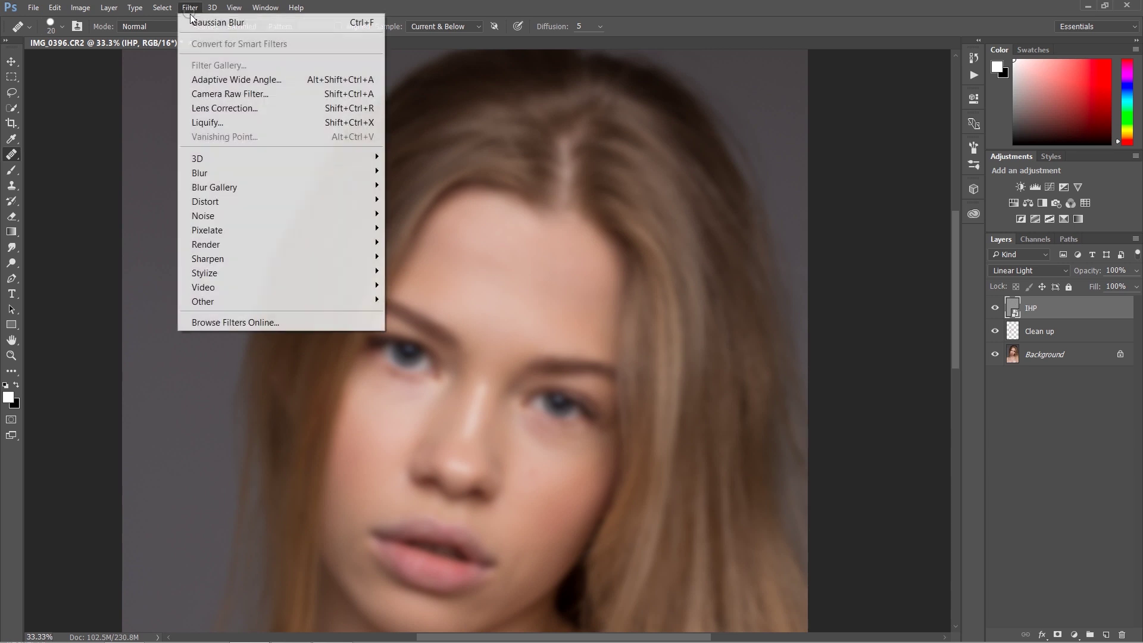
pyautogui.moveTo(267, 173)
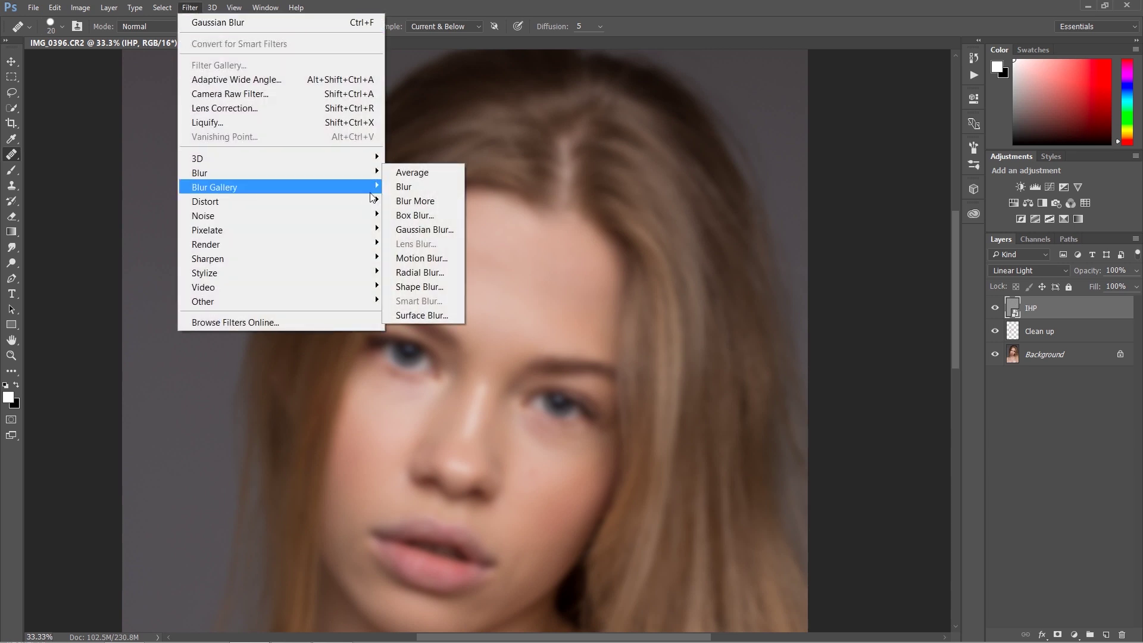
pyautogui.click(420, 230)
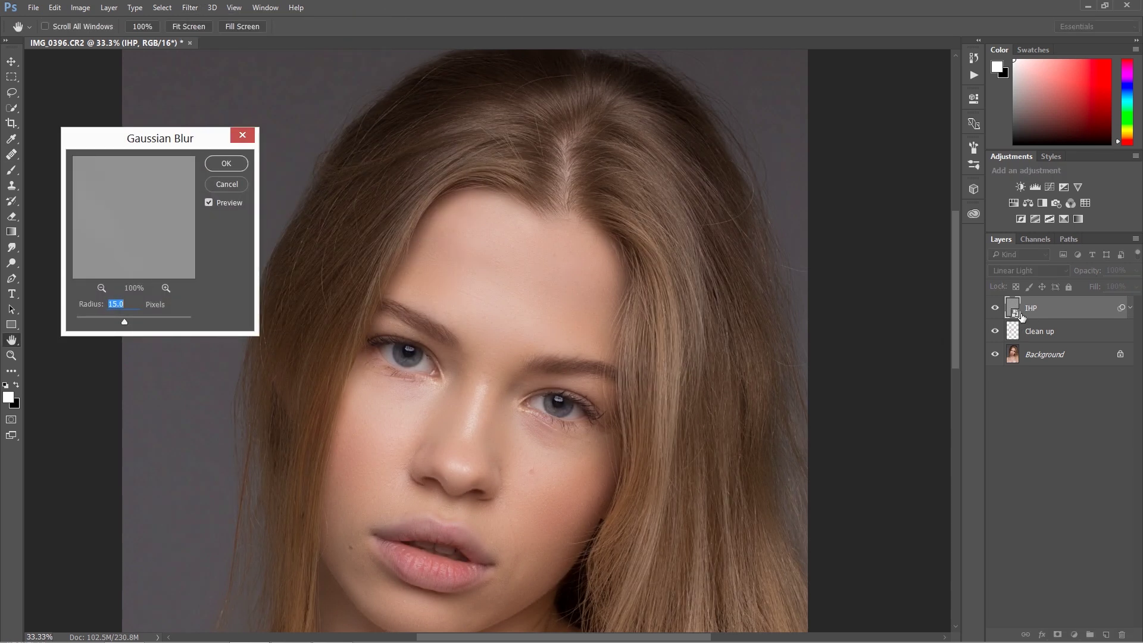
pyautogui.press('j')
pyautogui.click(231, 165)
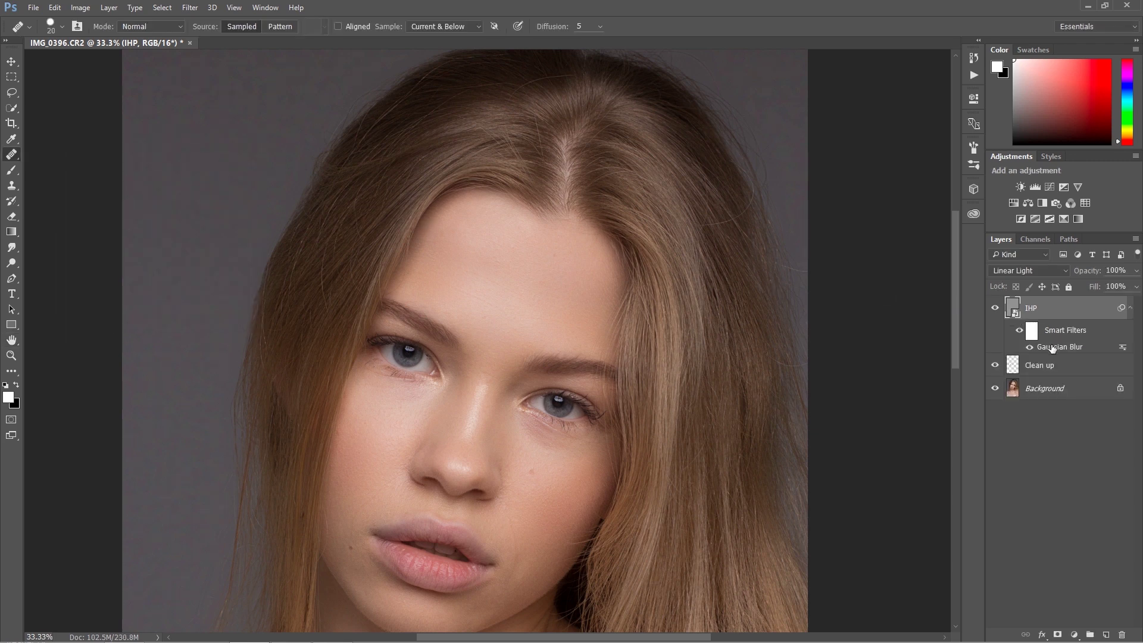
# Reopen the blur settings, try other radii, cancel, and undo the smart filter
pyautogui.doubleClick(1053, 349)
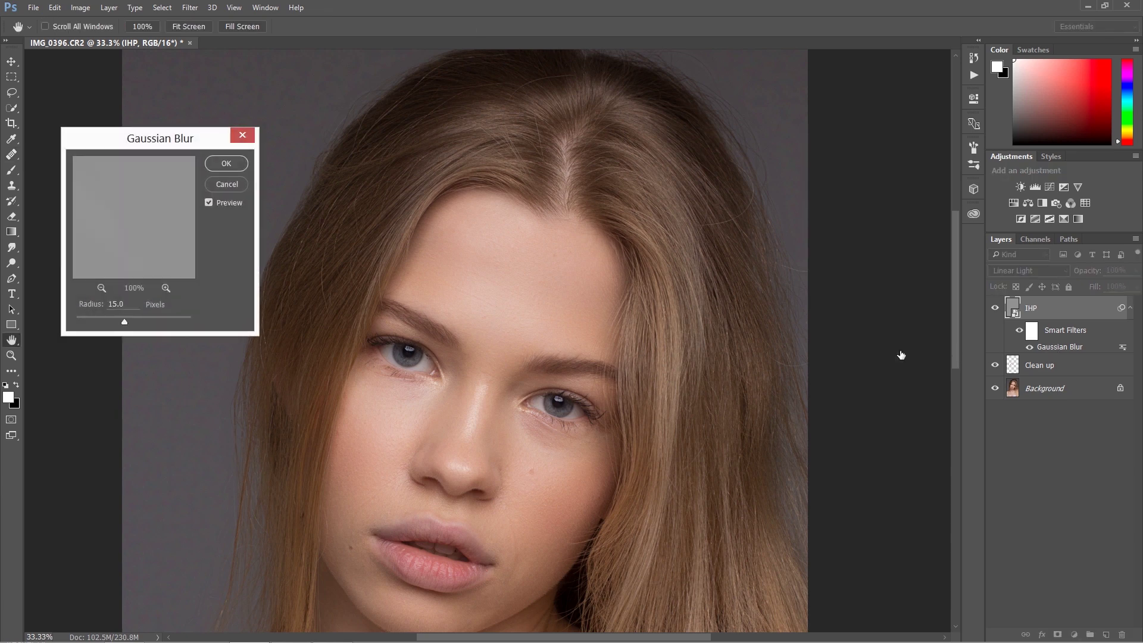
pyautogui.click(164, 322)
pyautogui.click(96, 320)
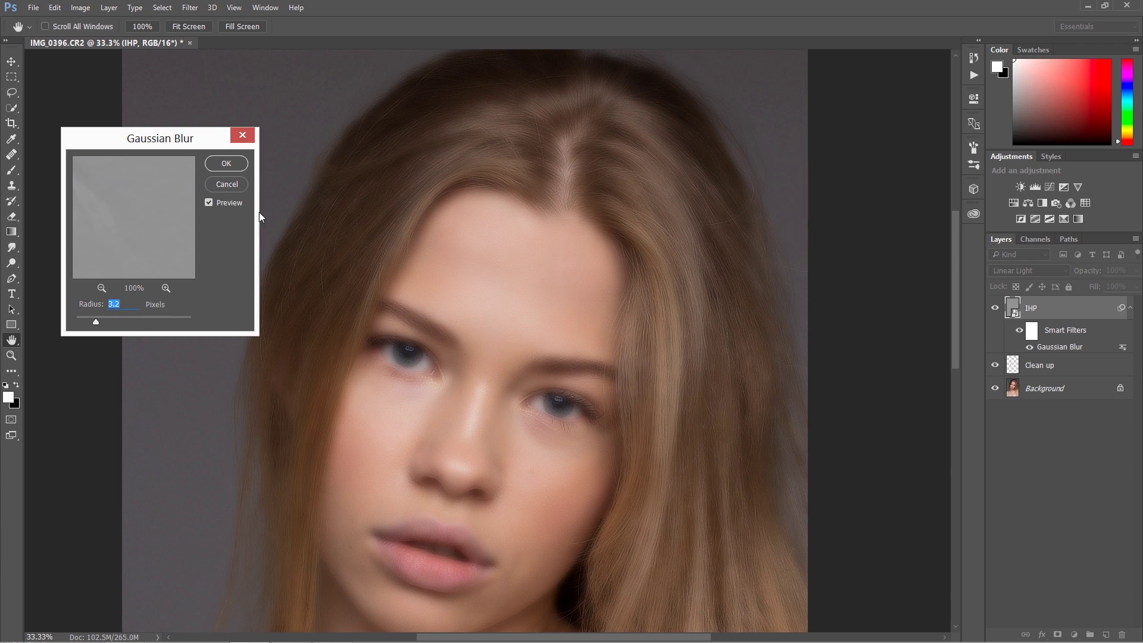
pyautogui.click(241, 186)
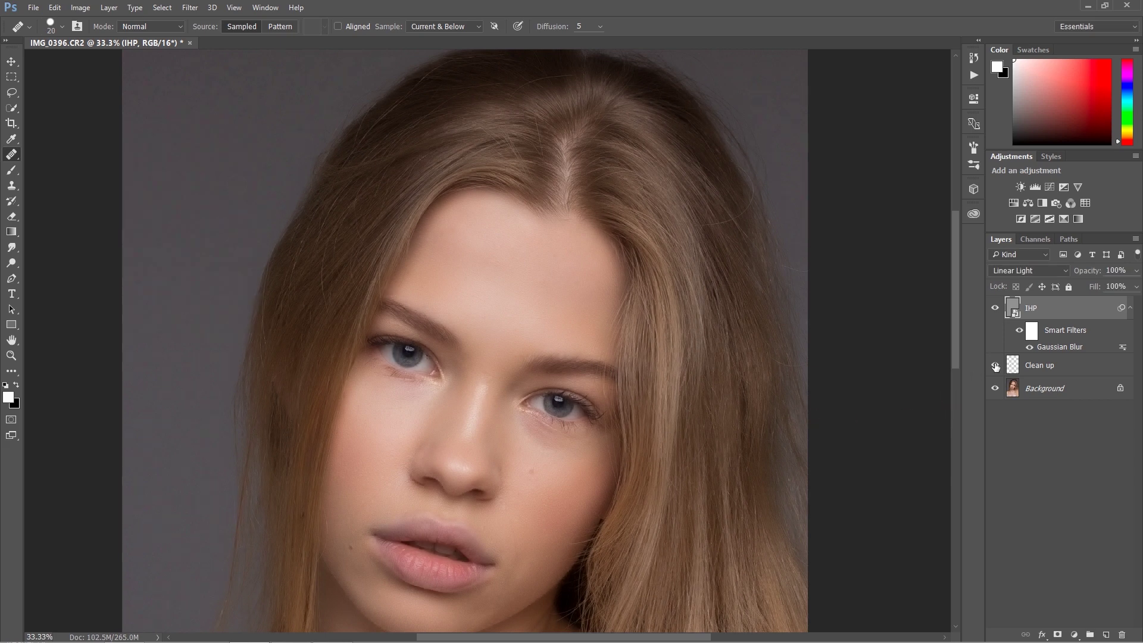
pyautogui.hotkey('ctrl', 'z')
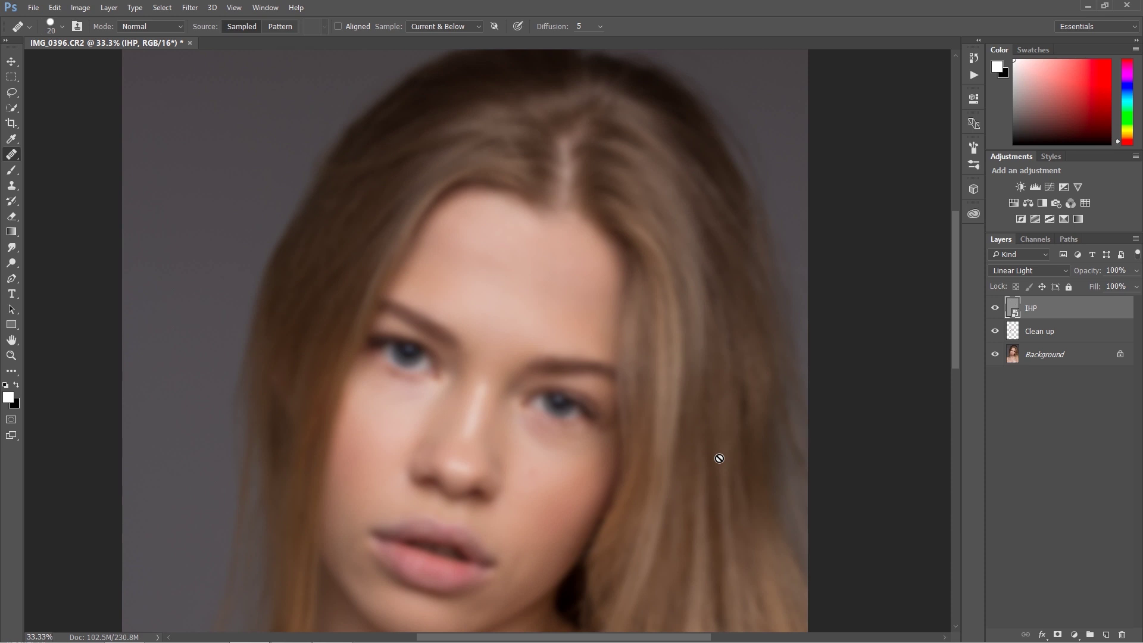
# Give IHP a Gaussian Blur smart filter with a 13-pixel radius
pyautogui.moveTo(957, 285); pyautogui.dragTo(954, 300)
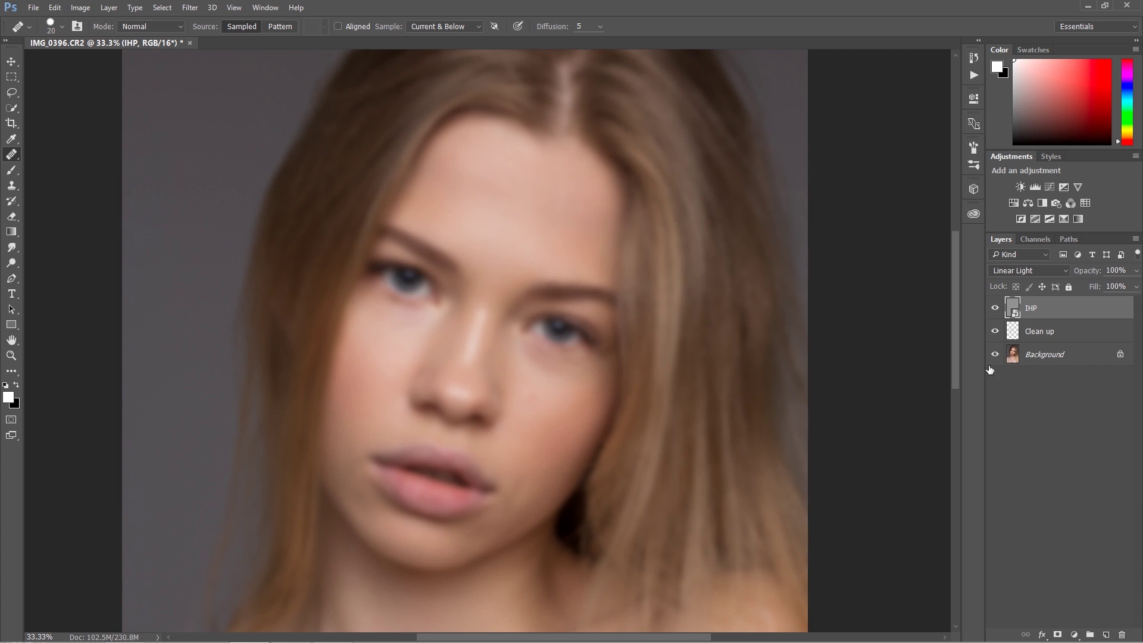
pyautogui.click(191, 7)
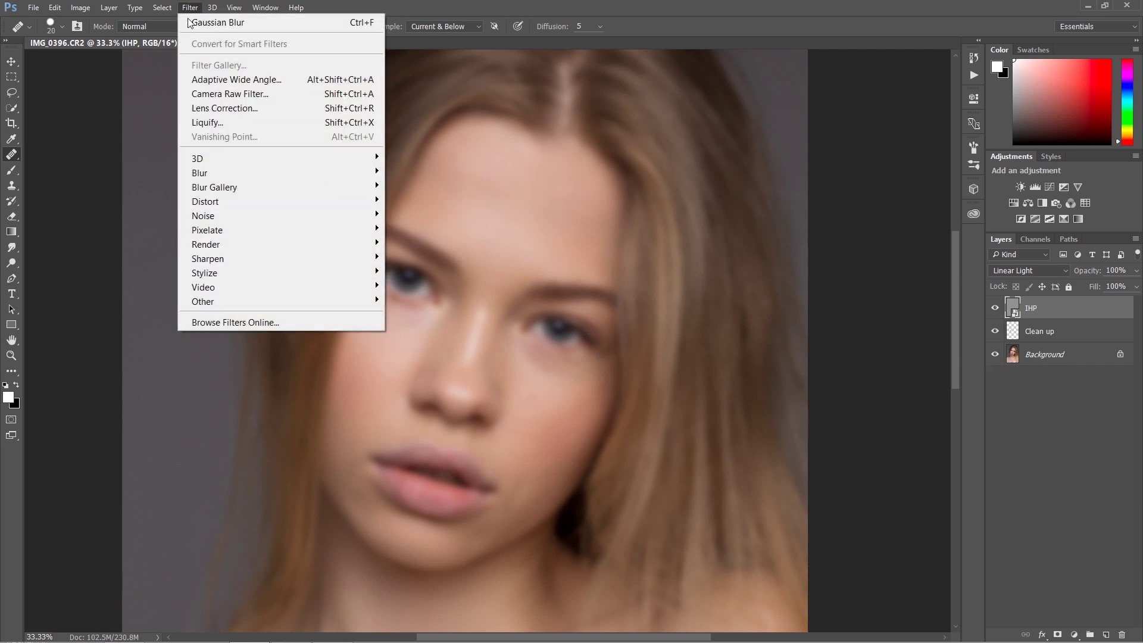
pyautogui.moveTo(214, 174)
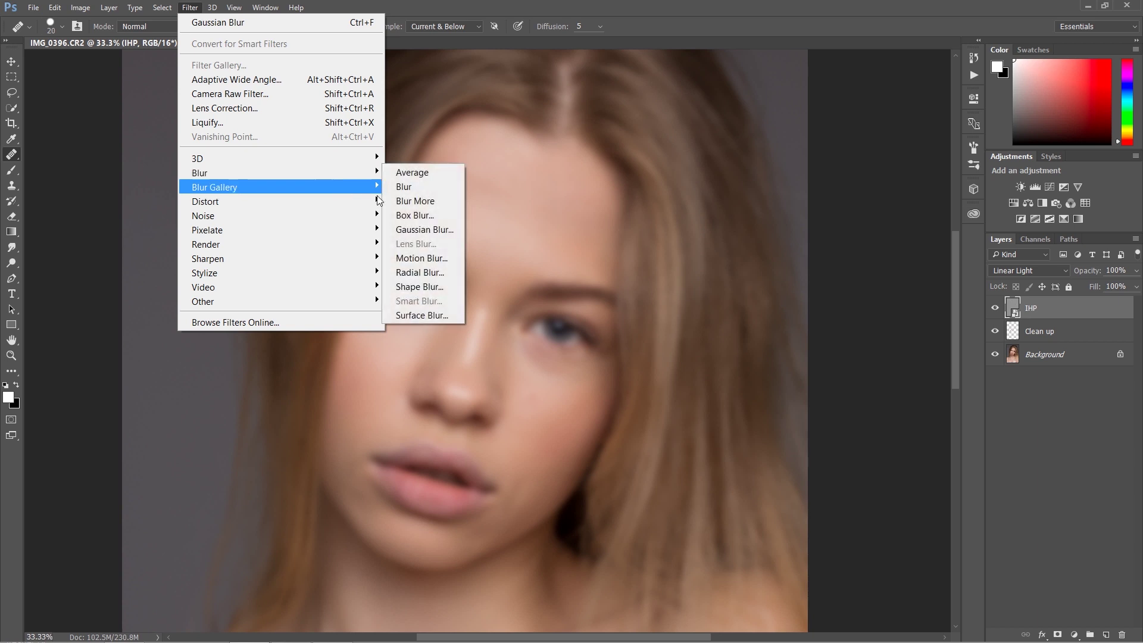
pyautogui.click(423, 230)
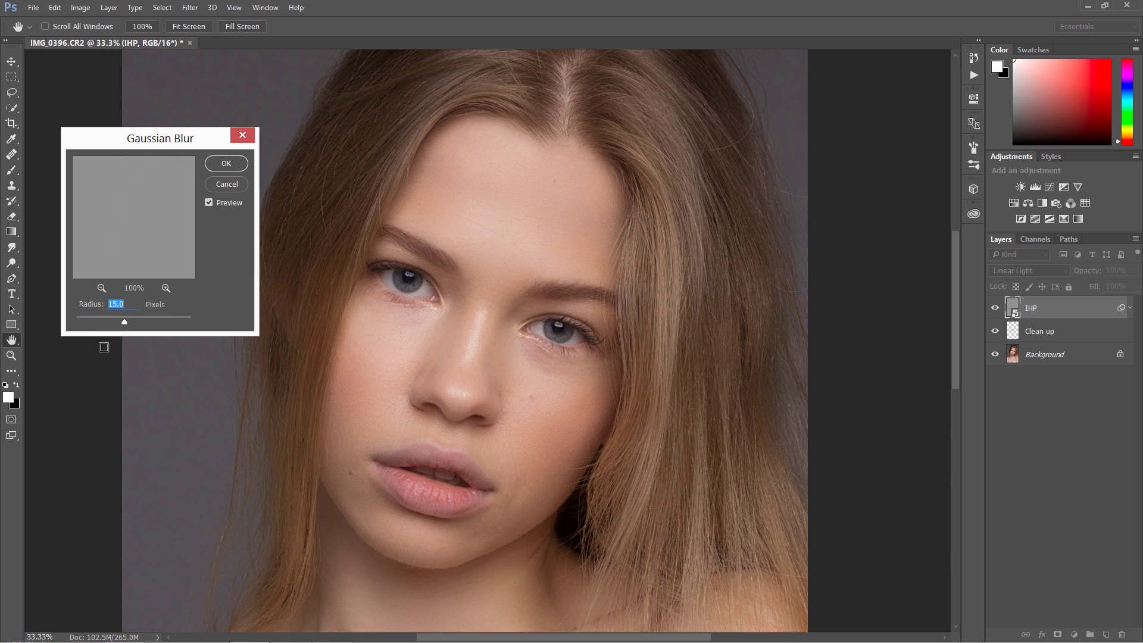
pyautogui.write('5')
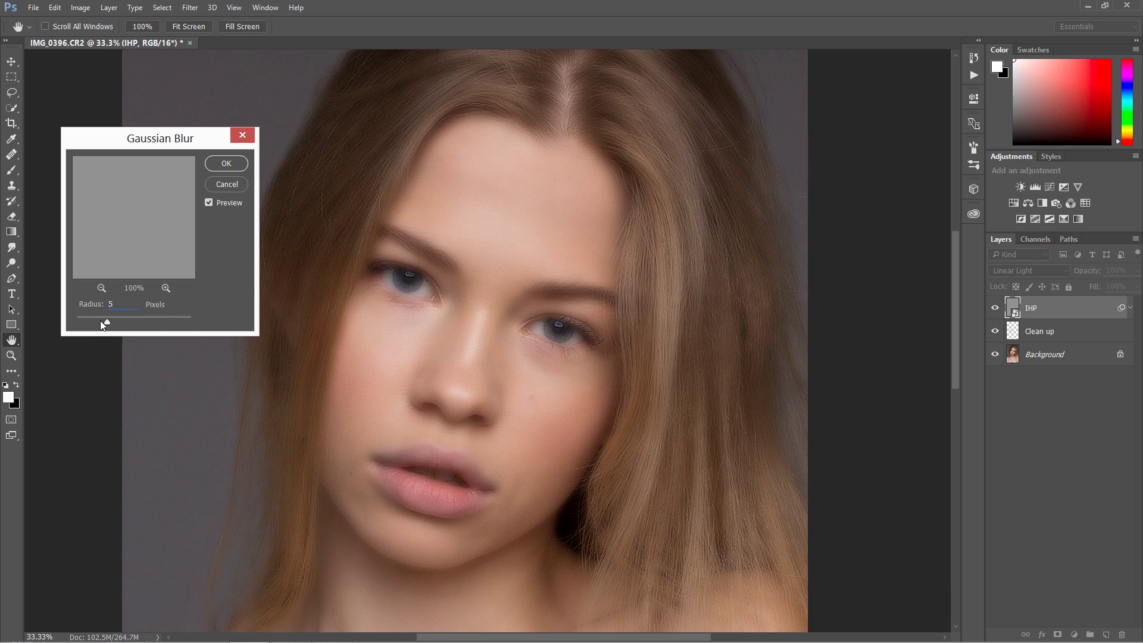
pyautogui.moveTo(99, 321); pyautogui.dragTo(125, 324)
pyautogui.write('13')
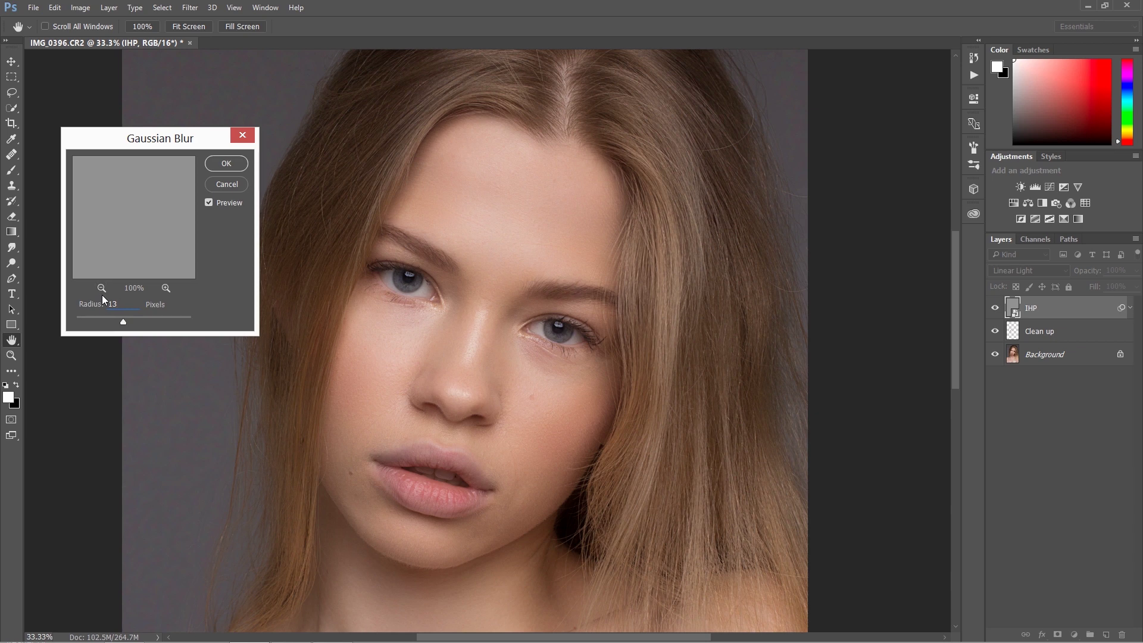
pyautogui.click(227, 164)
pyautogui.press('j')
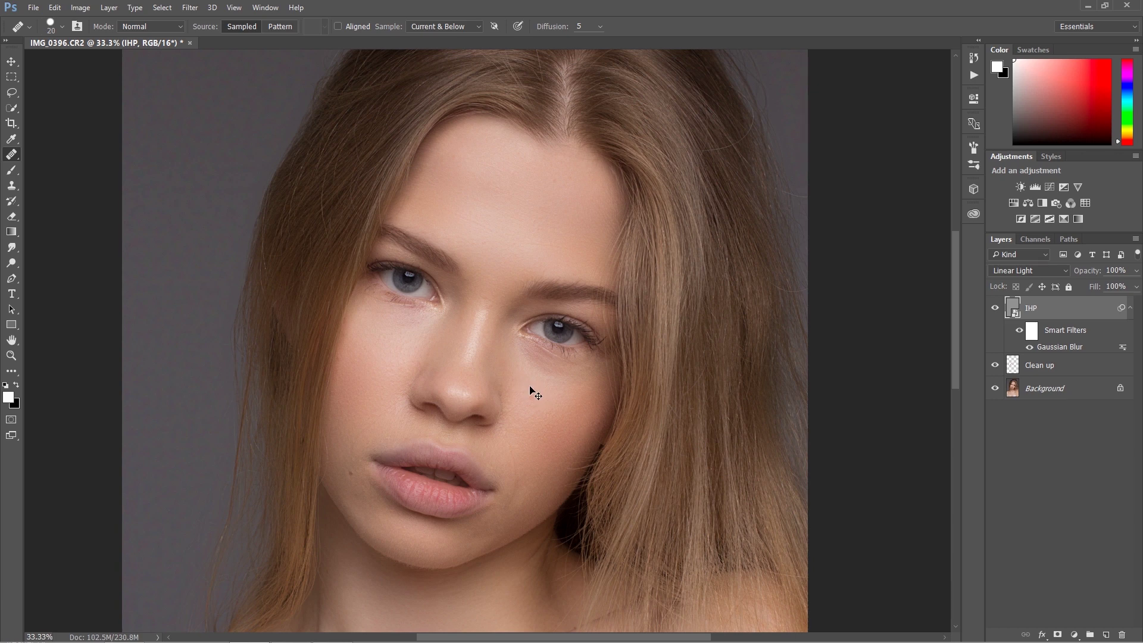
pyautogui.hotkey('ctrl', '+')
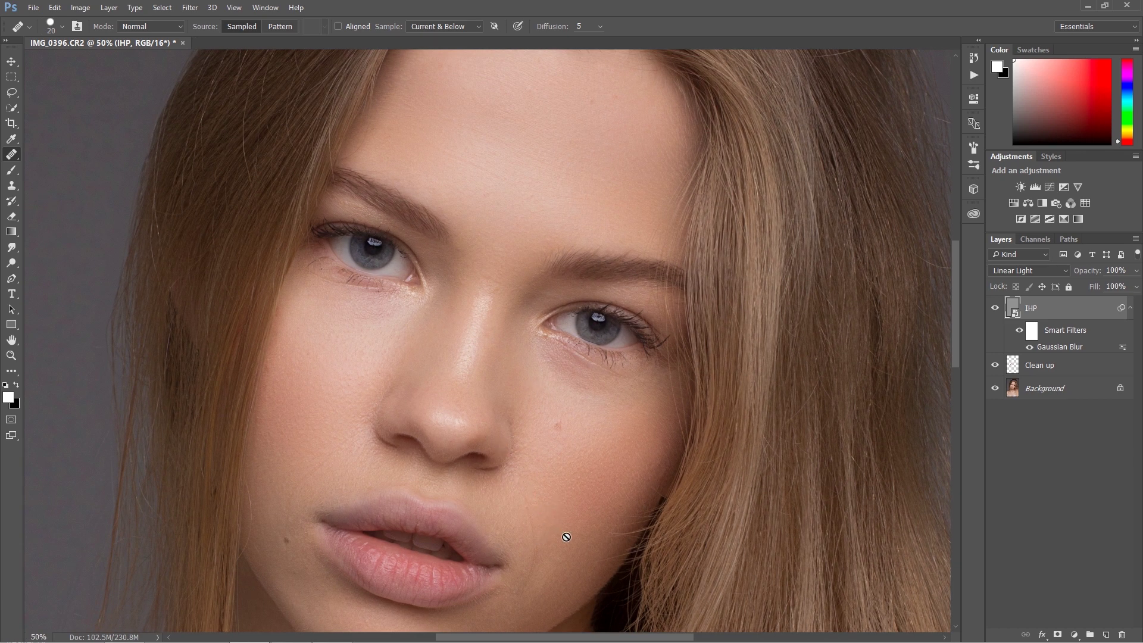
pyautogui.moveTo(565, 536); pyautogui.dragTo(582, 429)
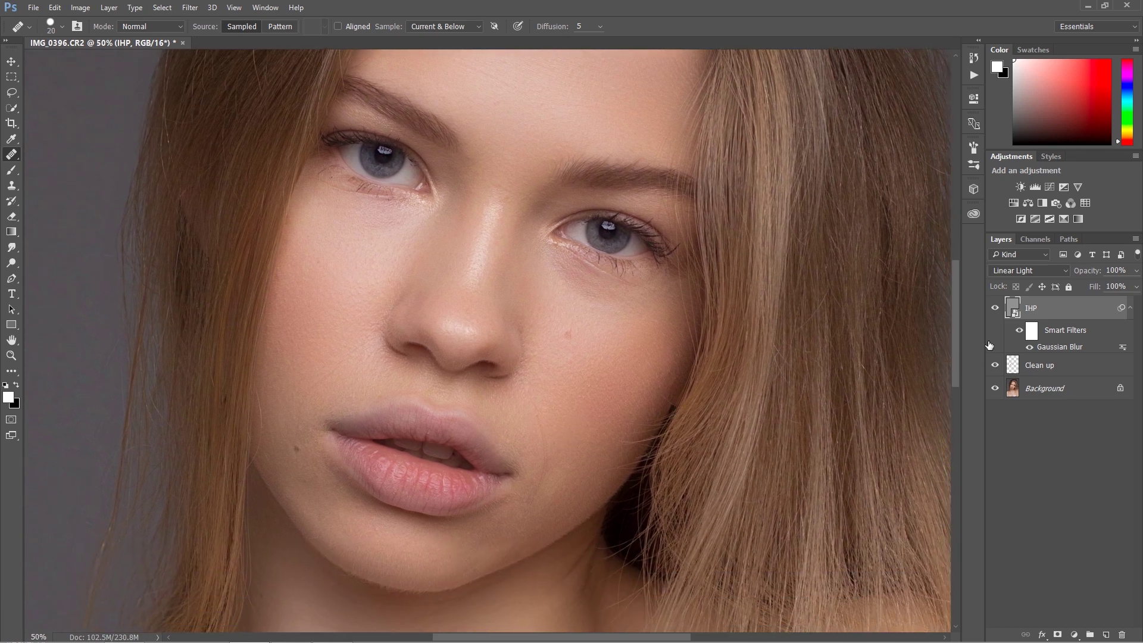
pyautogui.click(994, 311)
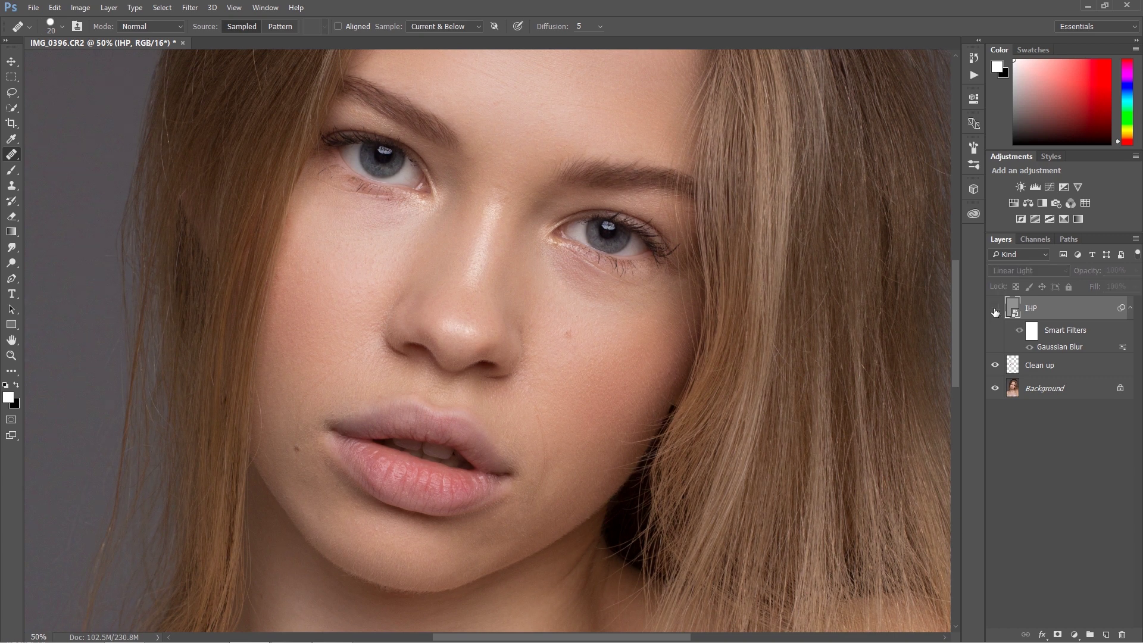
pyautogui.click(994, 311)
pyautogui.click(994, 311)
pyautogui.click(994, 312)
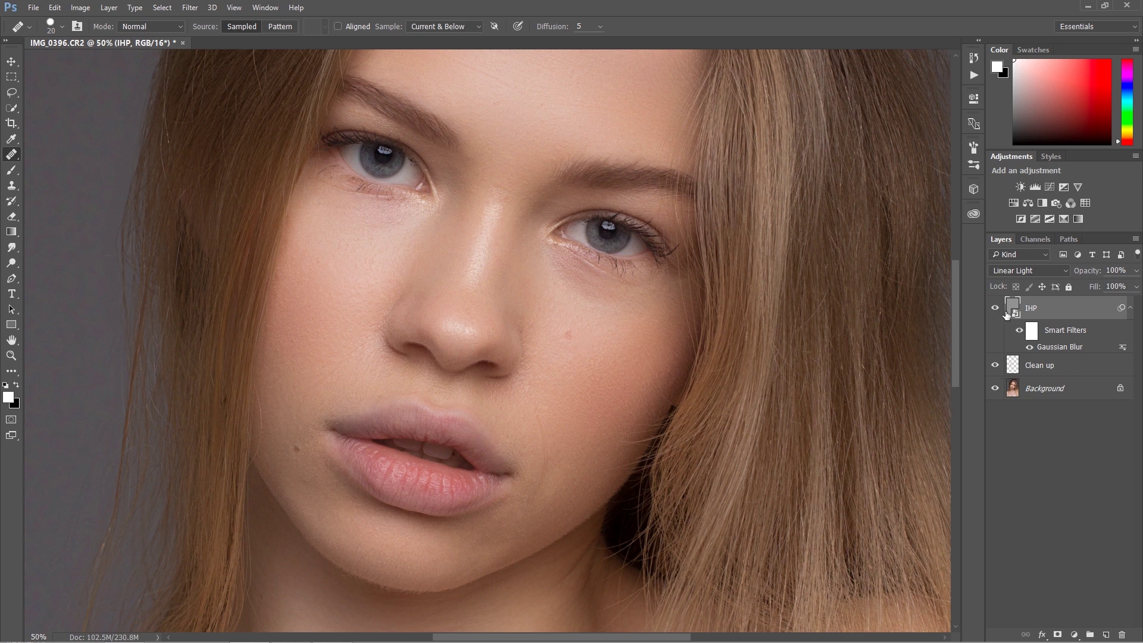
pyautogui.click(998, 312)
pyautogui.click(998, 310)
pyautogui.click(1057, 635)
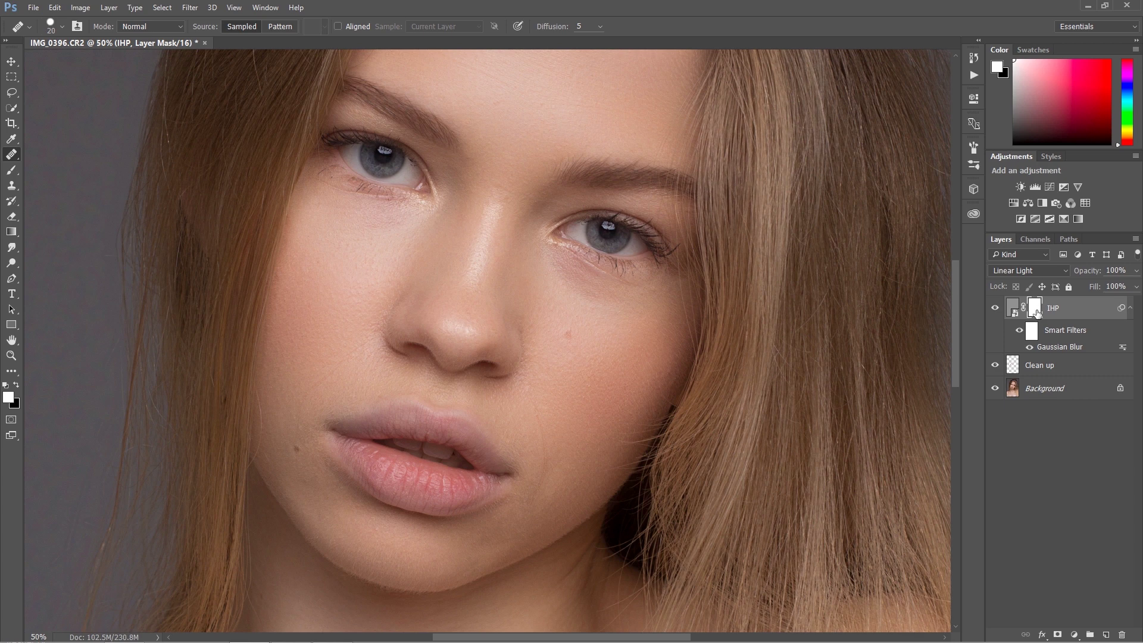
# Invert the IHP mask back and forth to compare the smoothing on the forehead
pyautogui.hotkey('ctrl', 'i')
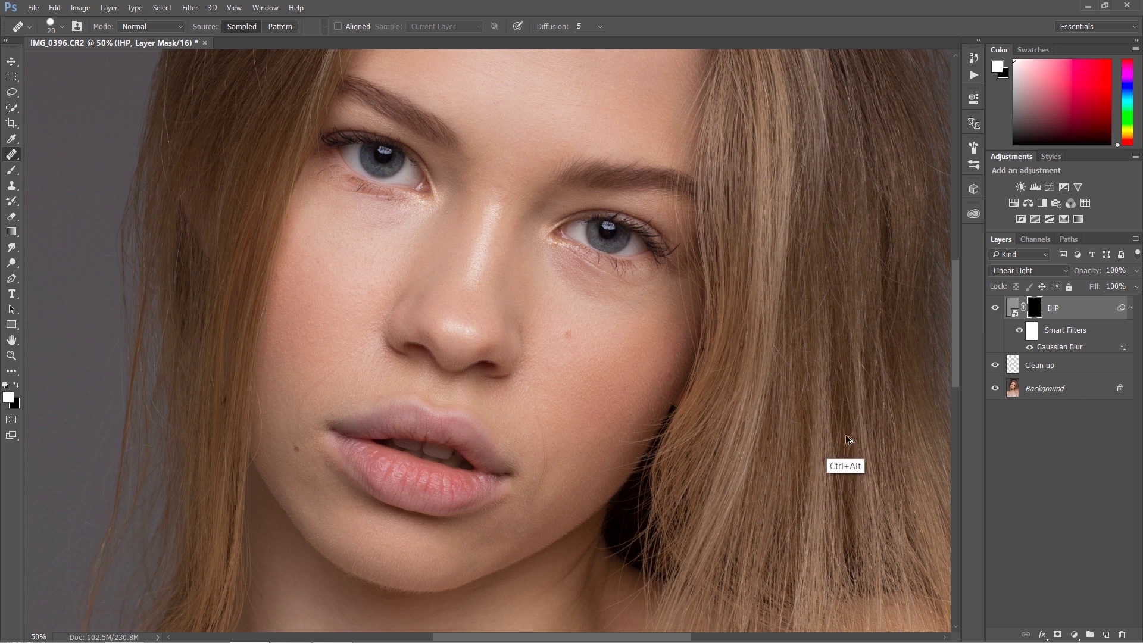
pyautogui.hotkey('ctrl', 'i')
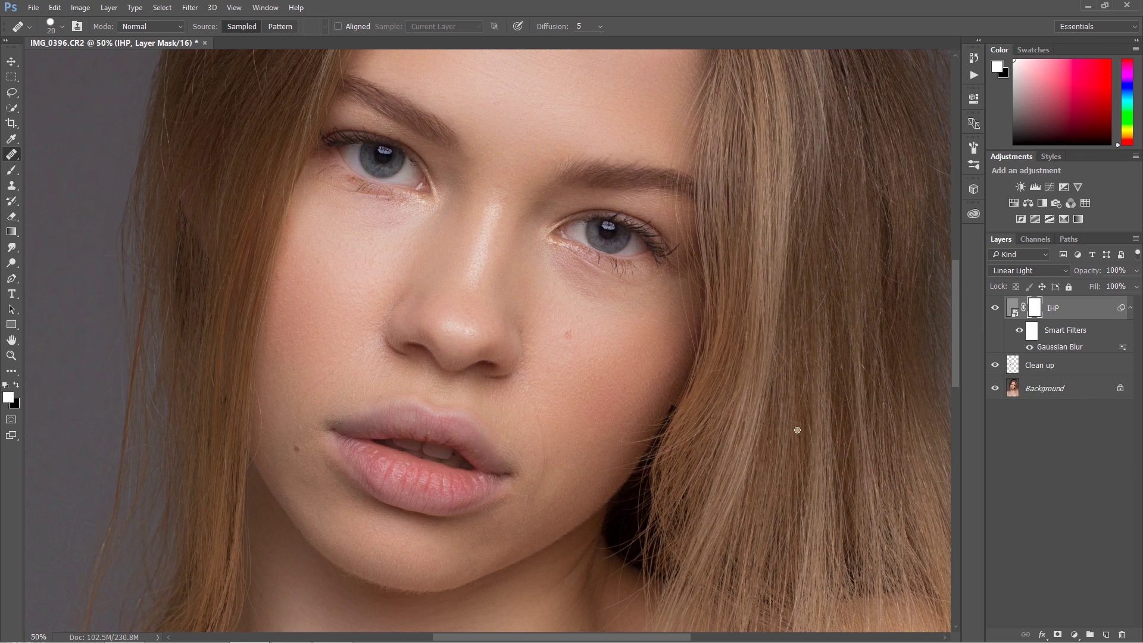
pyautogui.hotkey('ctrl', 'i')
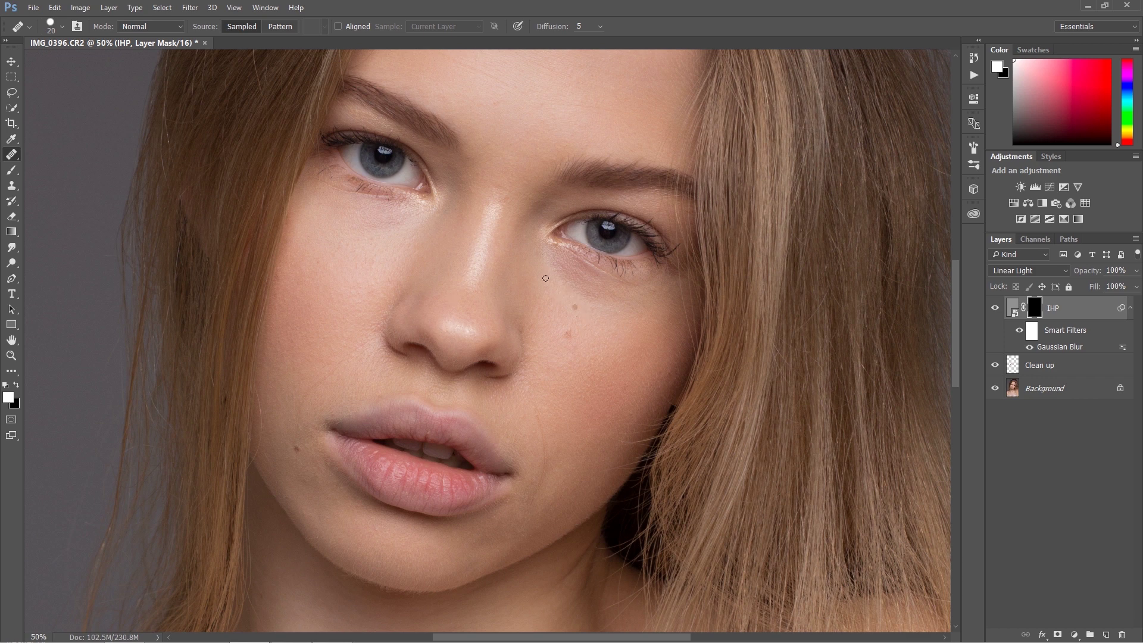
pyautogui.moveTo(540, 200); pyautogui.dragTo(529, 350)
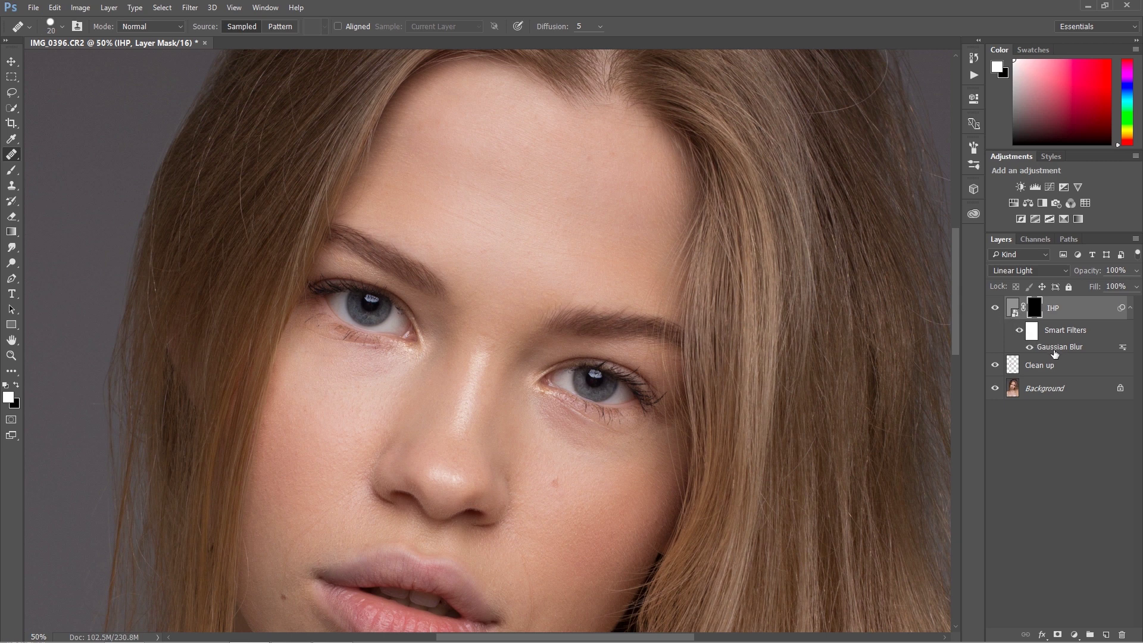
pyautogui.hotkey('ctrl', 'i')
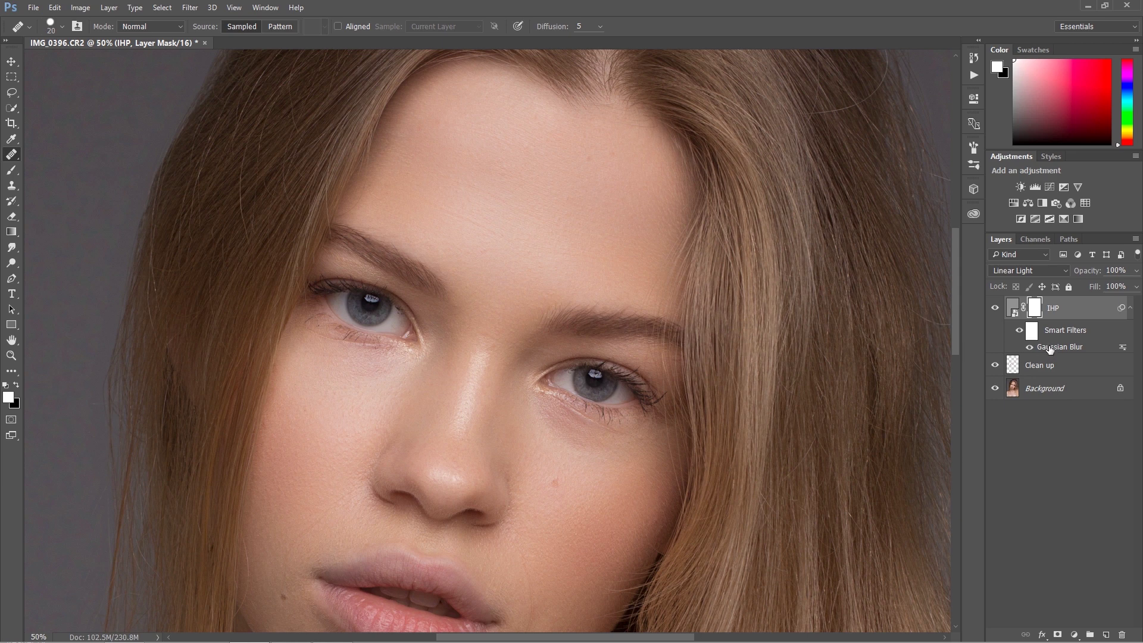
# Check IHP's Gaussian Blur radius unchanged, then invert its mask to black
pyautogui.hotkey('ctrl', '2')
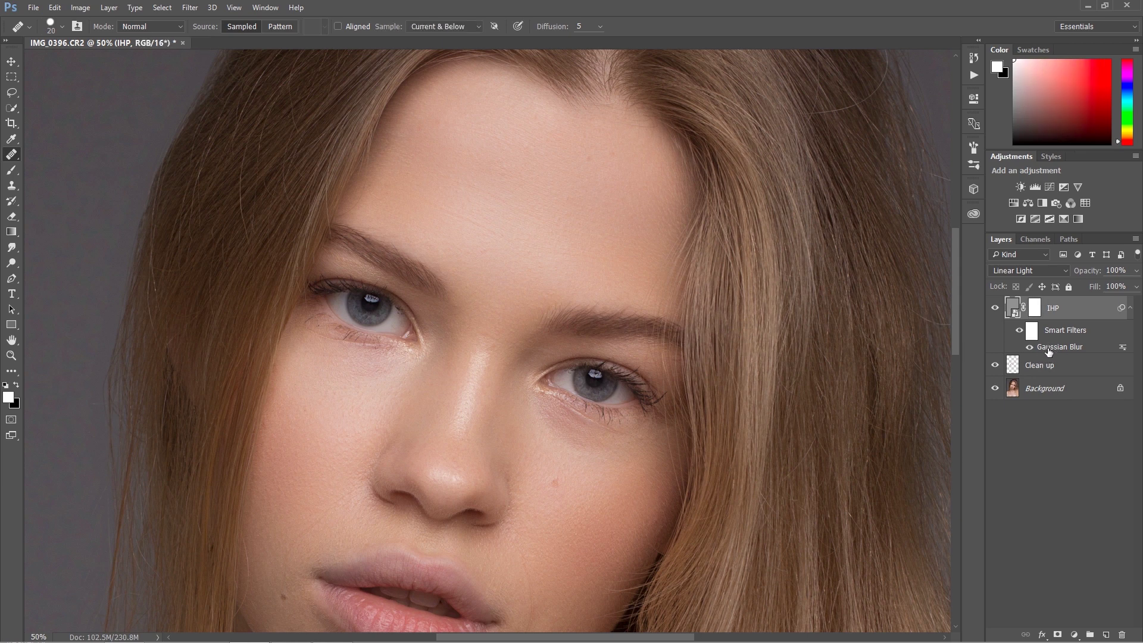
pyautogui.doubleClick(1048, 350)
pyautogui.click(227, 185)
pyautogui.click(1035, 315)
pyautogui.hotkey('ctrl', 'i')
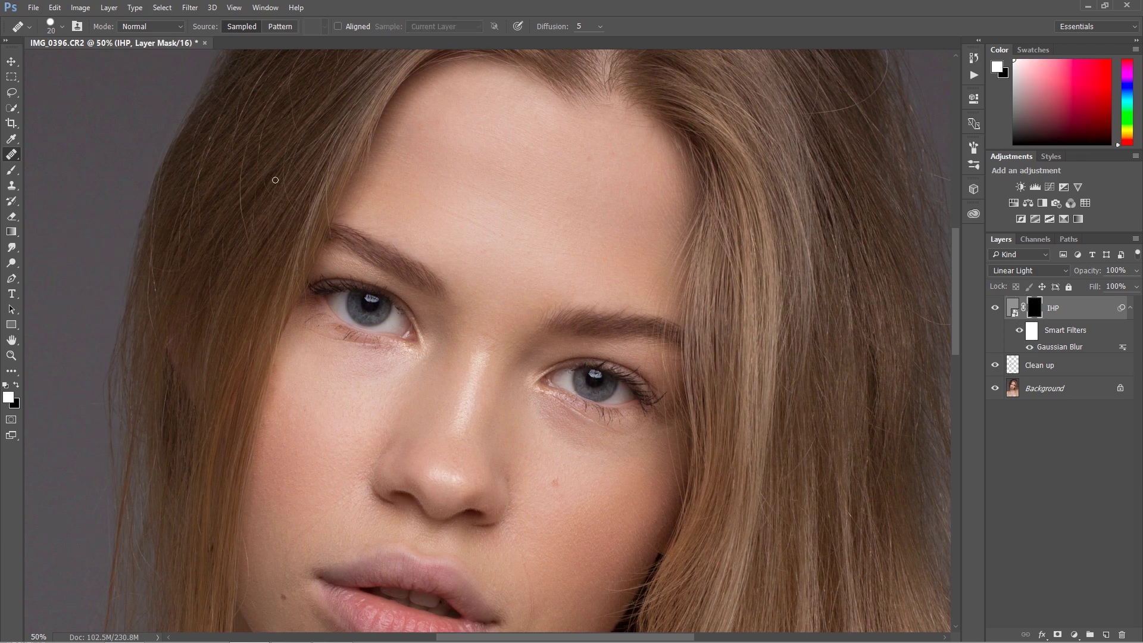
pyautogui.click(23, 170)
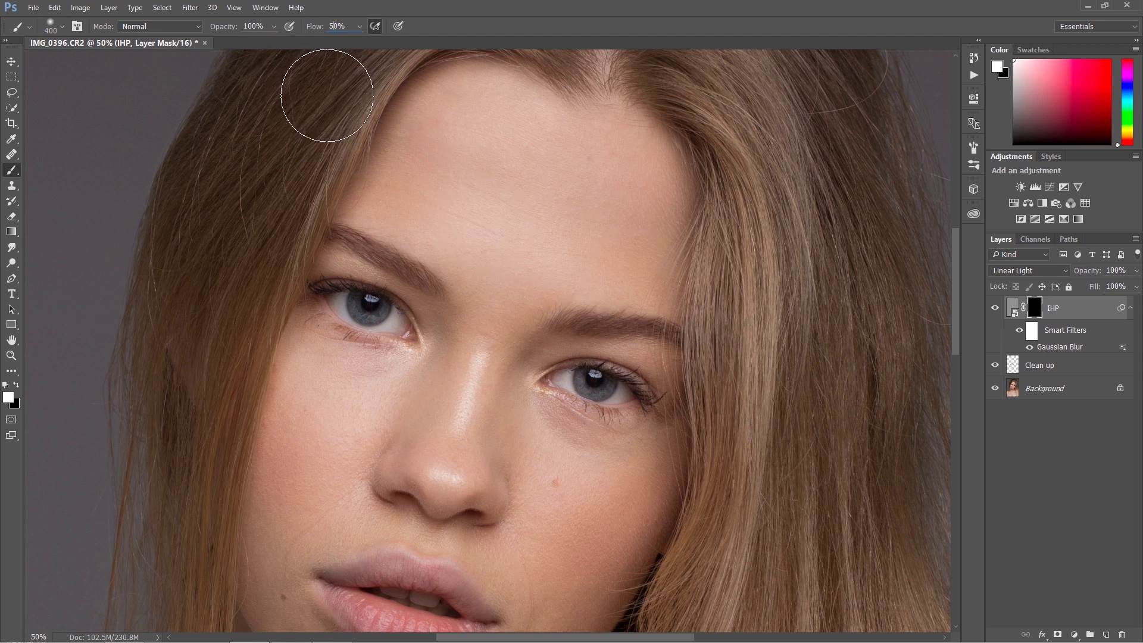
# At 50% flow, paint smoothing onto the forehead, both cheeks and under the left eye
pyautogui.press('5')
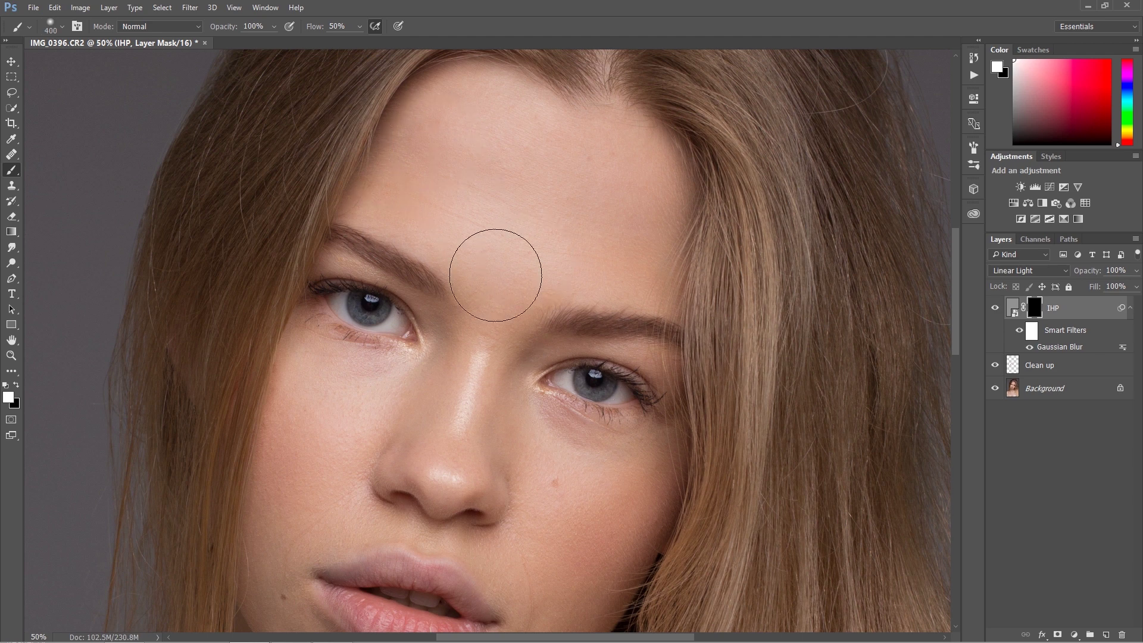
pyautogui.press('[')
pyautogui.press('[')
pyautogui.moveTo(563, 171)
pyautogui.mouseDown()
pyautogui.moveTo(620, 217)
pyautogui.moveTo(627, 204)
pyautogui.moveTo(637, 213)
pyautogui.moveTo(510, 155)
pyautogui.moveTo(470, 118)
pyautogui.moveTo(421, 164)
pyautogui.moveTo(431, 128)
pyautogui.mouseUp()
pyautogui.moveTo(447, 431); pyautogui.dragTo(533, 250)
pyautogui.moveTo(378, 256)
pyautogui.mouseDown()
pyautogui.moveTo(396, 273)
pyautogui.moveTo(379, 225)
pyautogui.moveTo(374, 243)
pyautogui.moveTo(381, 236)
pyautogui.moveTo(405, 268)
pyautogui.moveTo(431, 212)
pyautogui.moveTo(441, 214)
pyautogui.moveTo(361, 338)
pyautogui.moveTo(363, 322)
pyautogui.moveTo(373, 346)
pyautogui.moveTo(387, 336)
pyautogui.moveTo(367, 372)
pyautogui.moveTo(420, 310)
pyautogui.moveTo(406, 326)
pyautogui.moveTo(398, 294)
pyautogui.moveTo(360, 316)
pyautogui.moveTo(375, 438)
pyautogui.moveTo(395, 473)
pyautogui.moveTo(368, 432)
pyautogui.moveTo(387, 459)
pyautogui.moveTo(350, 324)
pyautogui.mouseUp()
pyautogui.press('[')
pyautogui.press('[')
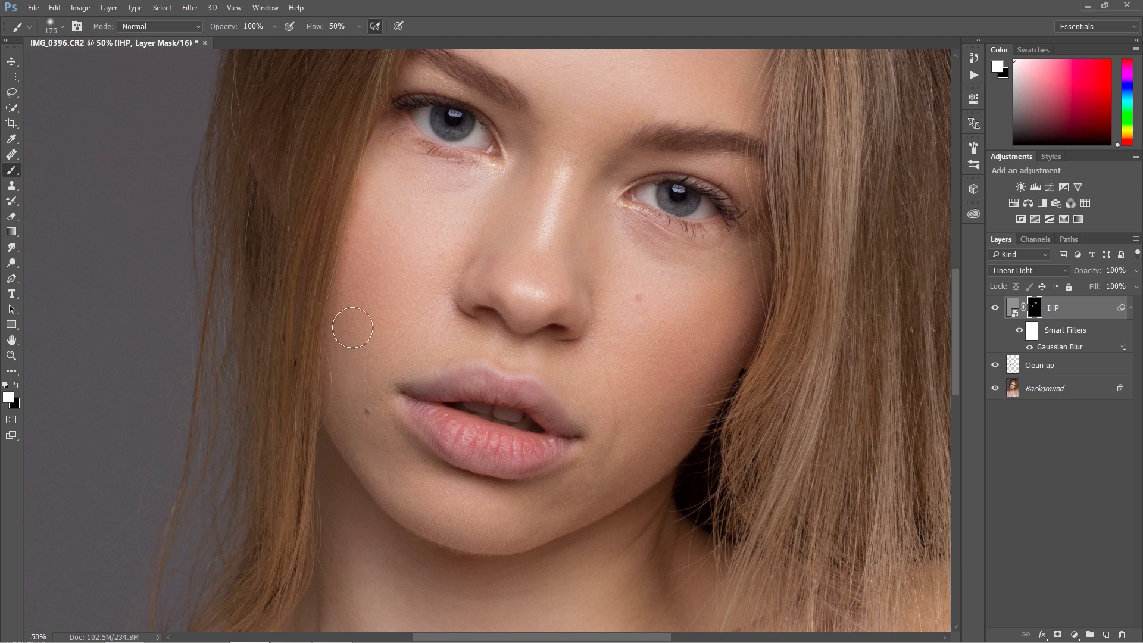
pyautogui.moveTo(618, 390)
pyautogui.mouseDown()
pyautogui.moveTo(620, 445)
pyautogui.moveTo(619, 400)
pyautogui.moveTo(605, 472)
pyautogui.moveTo(563, 497)
pyautogui.moveTo(623, 389)
pyautogui.moveTo(622, 441)
pyautogui.moveTo(608, 353)
pyautogui.moveTo(626, 377)
pyautogui.moveTo(698, 321)
pyautogui.moveTo(675, 373)
pyautogui.moveTo(732, 284)
pyautogui.moveTo(703, 359)
pyautogui.moveTo(646, 438)
pyautogui.moveTo(615, 444)
pyautogui.moveTo(606, 363)
pyautogui.moveTo(602, 273)
pyautogui.mouseUp()
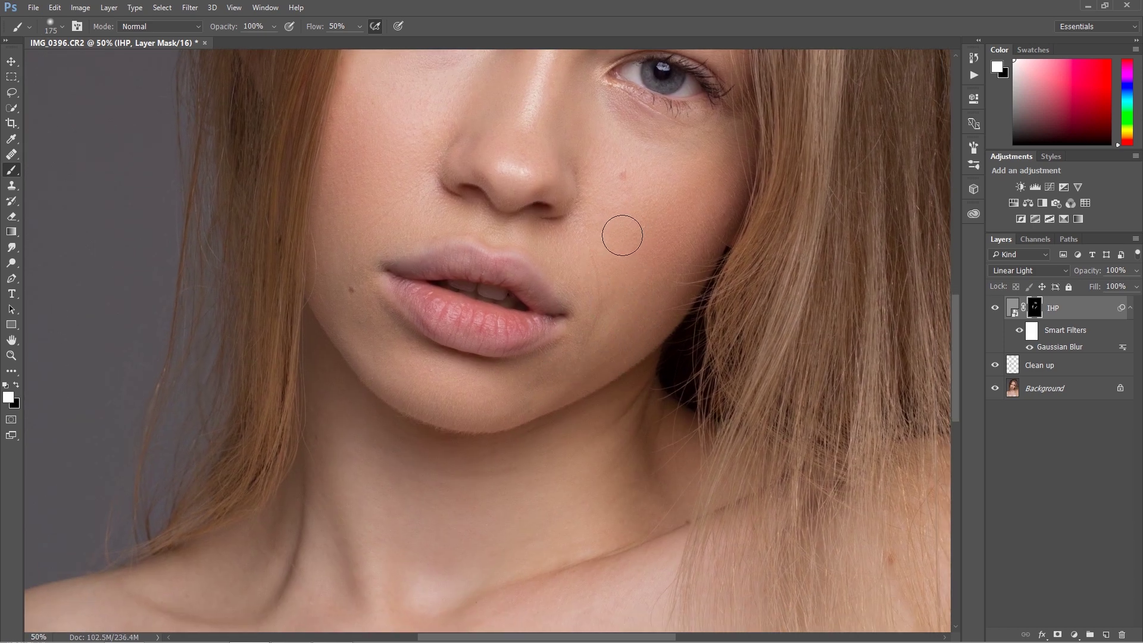
pyautogui.moveTo(625, 191)
pyautogui.mouseDown()
pyautogui.moveTo(602, 268)
pyautogui.moveTo(608, 222)
pyautogui.moveTo(645, 224)
pyautogui.moveTo(599, 186)
pyautogui.mouseUp()
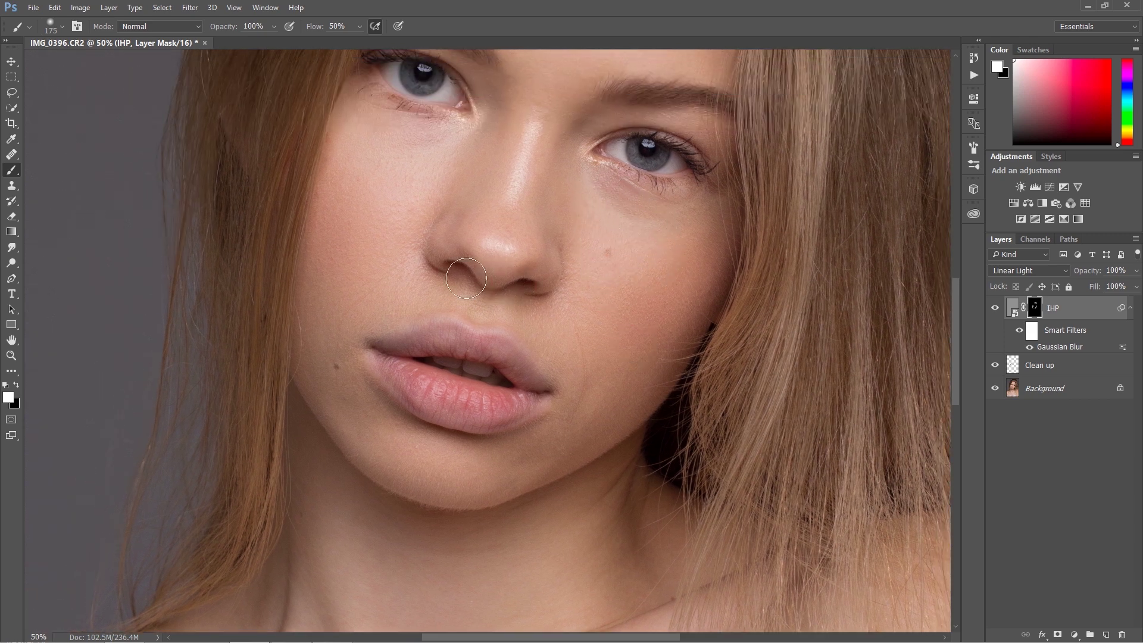
pyautogui.moveTo(390, 141)
pyautogui.mouseDown()
pyautogui.moveTo(434, 149)
pyautogui.moveTo(389, 148)
pyautogui.moveTo(378, 129)
pyautogui.moveTo(424, 146)
pyautogui.moveTo(373, 132)
pyautogui.mouseUp()
pyautogui.click(602, 229)
# Compare the face with and without IHP, then paint smoothing under the eyes
pyautogui.click(995, 309)
pyautogui.click(995, 309)
pyautogui.click(996, 309)
pyautogui.click(996, 309)
pyautogui.click(995, 308)
pyautogui.click(994, 308)
pyautogui.moveTo(606, 203)
pyautogui.mouseDown()
pyautogui.moveTo(633, 209)
pyautogui.moveTo(623, 204)
pyautogui.moveTo(637, 230)
pyautogui.mouseUp()
# Paint smoothing down the neck, then return to the face and compare again
pyautogui.scroll(-3, 601, 358)
pyautogui.hscroll(-2, 601, 358)
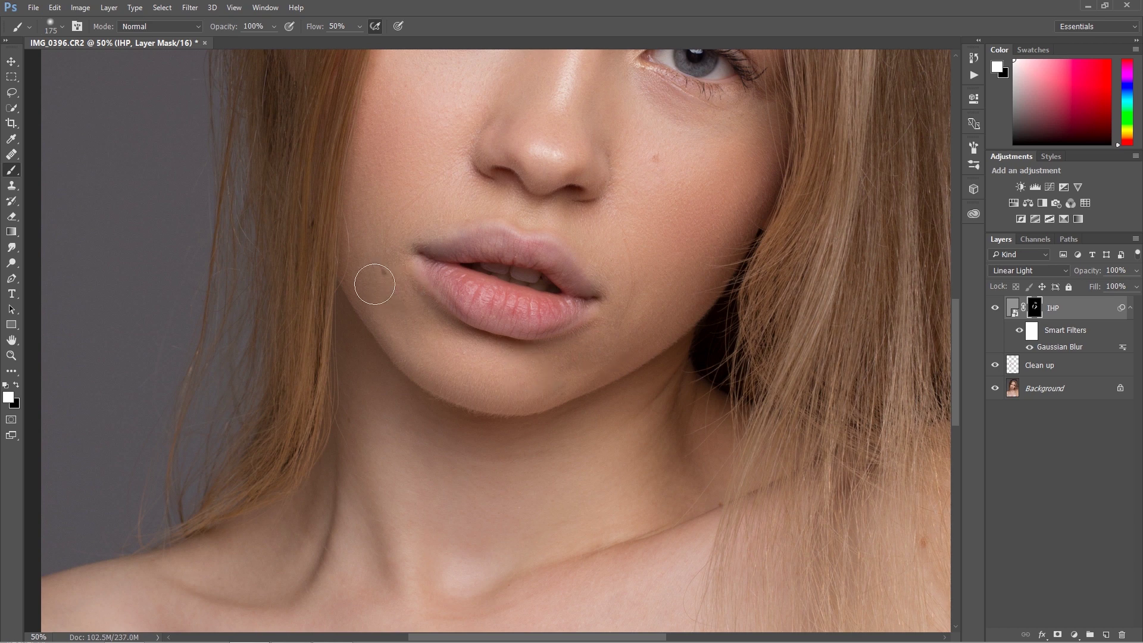
pyautogui.scroll(-3, 407, 337)
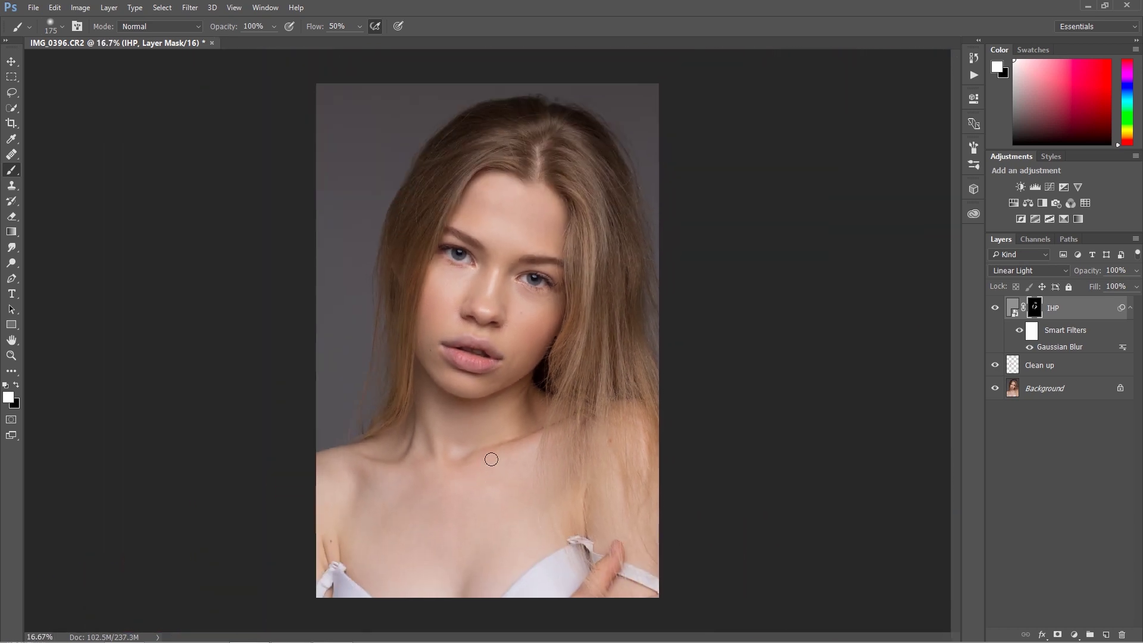
pyautogui.moveTo(533, 465); pyautogui.dragTo(573, 511)
pyautogui.press('z')
pyautogui.moveTo(455, 528); pyautogui.dragTo(546, 524)
pyautogui.press('b')
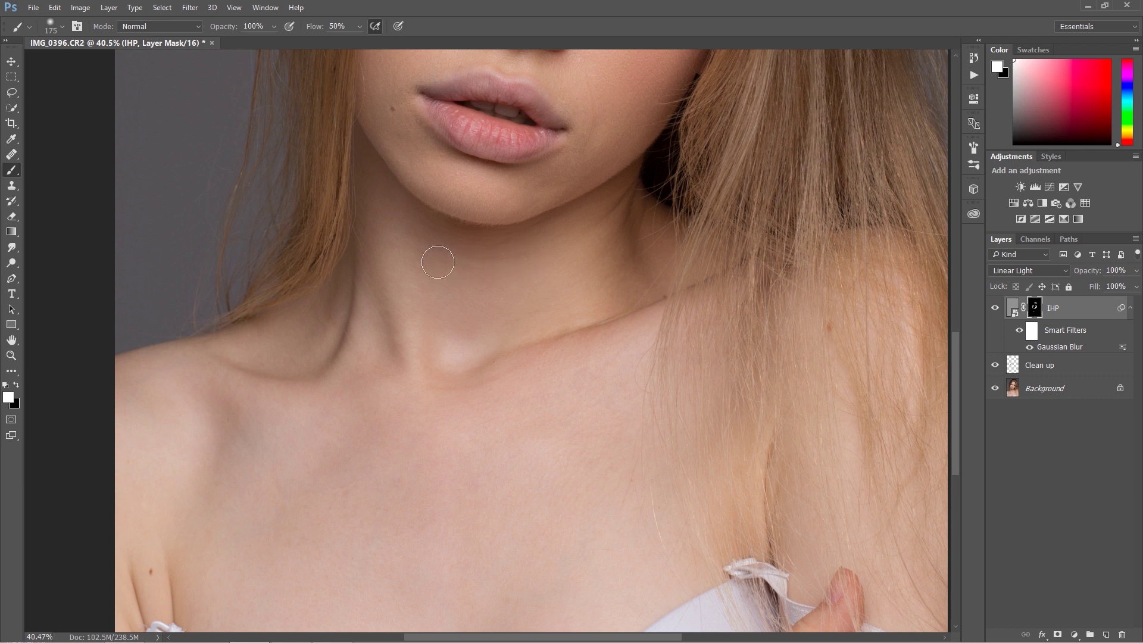
pyautogui.moveTo(564, 103); pyautogui.dragTo(521, 342)
pyautogui.moveTo(534, 199); pyautogui.dragTo(523, 312)
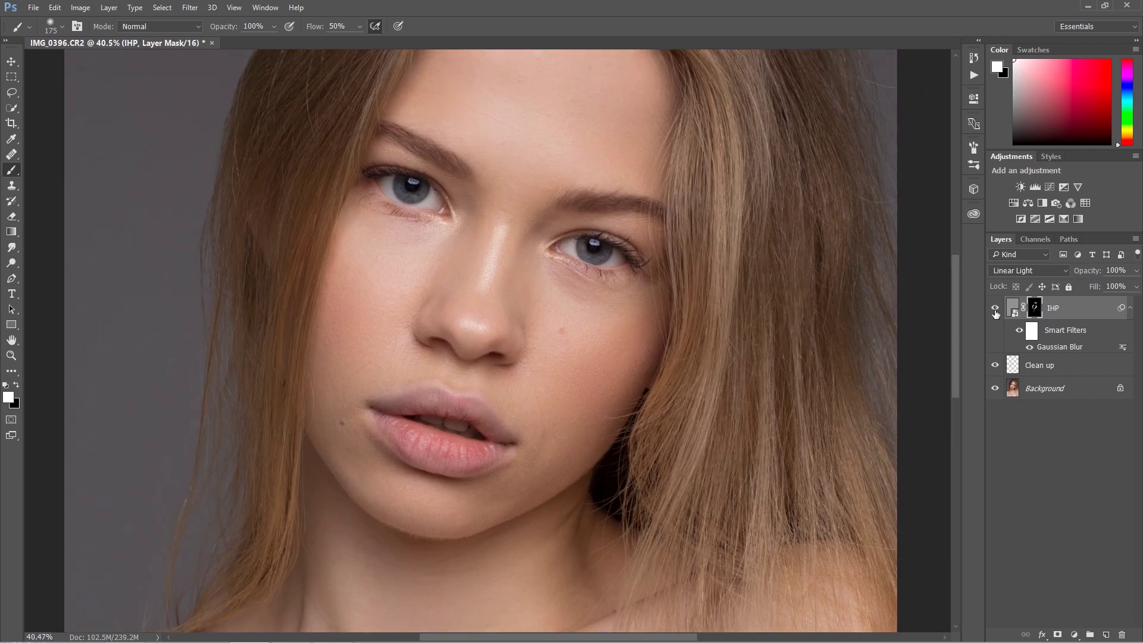
pyautogui.click(995, 310)
# Paint more cheek smoothing into the IHP mask, view the mask alone, then return to the photo at 33.3%
pyautogui.click(995, 310)
pyautogui.moveTo(358, 275)
pyautogui.mouseDown()
pyautogui.moveTo(341, 295)
pyautogui.moveTo(370, 287)
pyautogui.moveTo(346, 285)
pyautogui.moveTo(351, 347)
pyautogui.mouseUp()
pyautogui.keyDown('alt'); pyautogui.click(1030, 316); pyautogui.keyUp('alt')
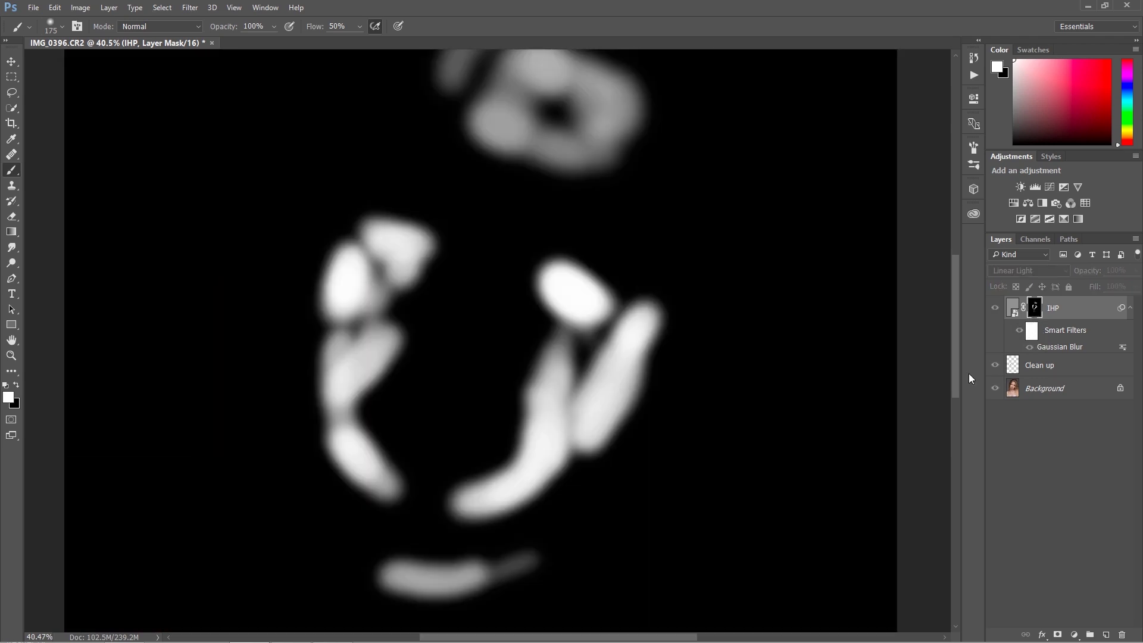
pyautogui.hotkey('ctrl', '-')
pyautogui.hotkey('ctrl', '-')
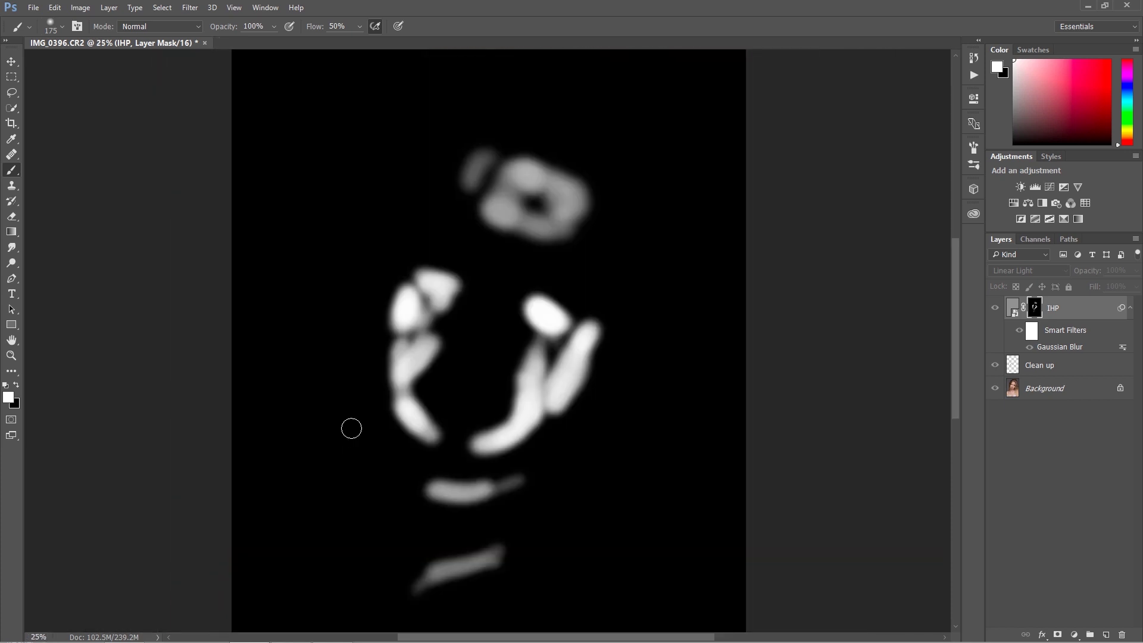
pyautogui.click(77, 26)
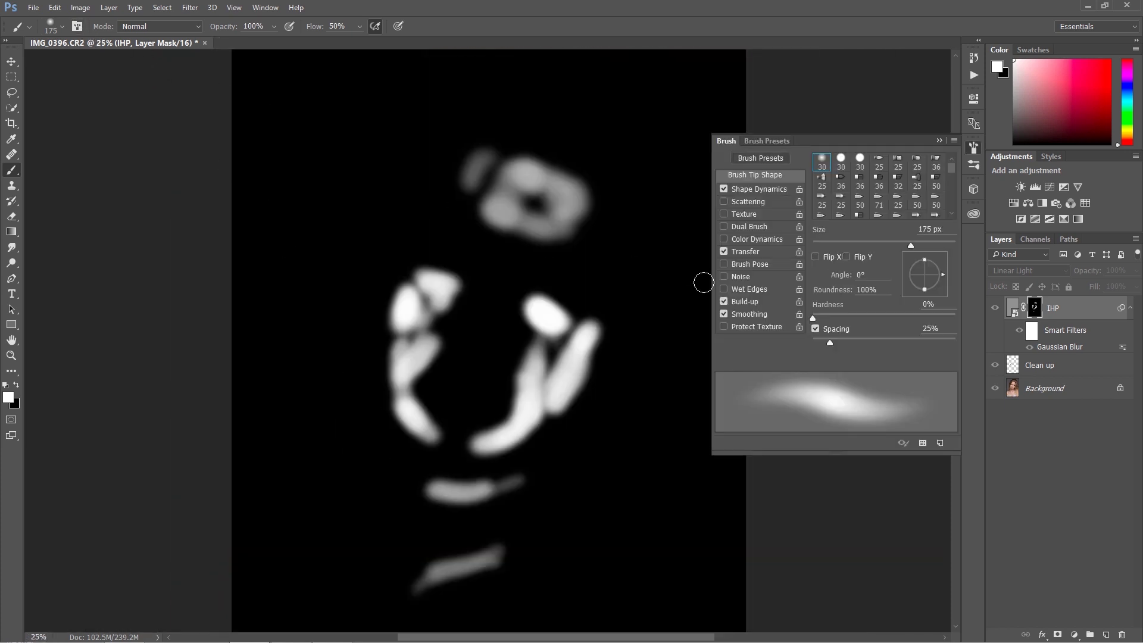
pyautogui.click(938, 142)
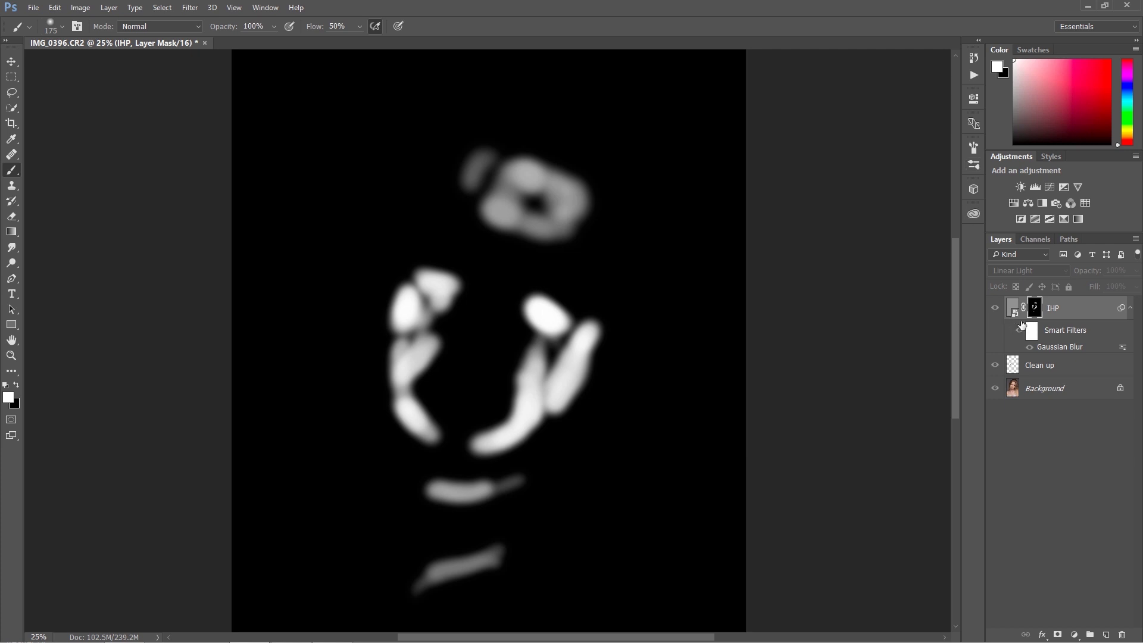
pyautogui.keyDown('alt'); pyautogui.click(1015, 310); pyautogui.keyUp('alt')
pyautogui.hotkey('ctrl', '+')
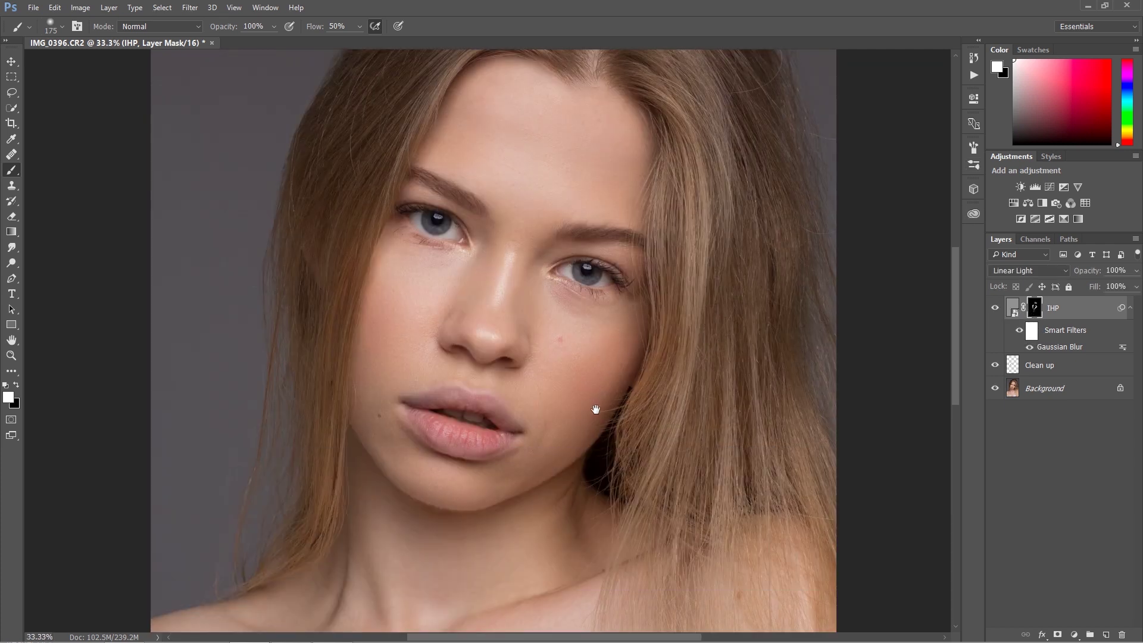
# Inspect the cheek up close, then rename the inverted high-pass layer to 'IHP 2'
pyautogui.moveTo(603, 395); pyautogui.dragTo(528, 334)
pyautogui.scroll(2, 534, 332)
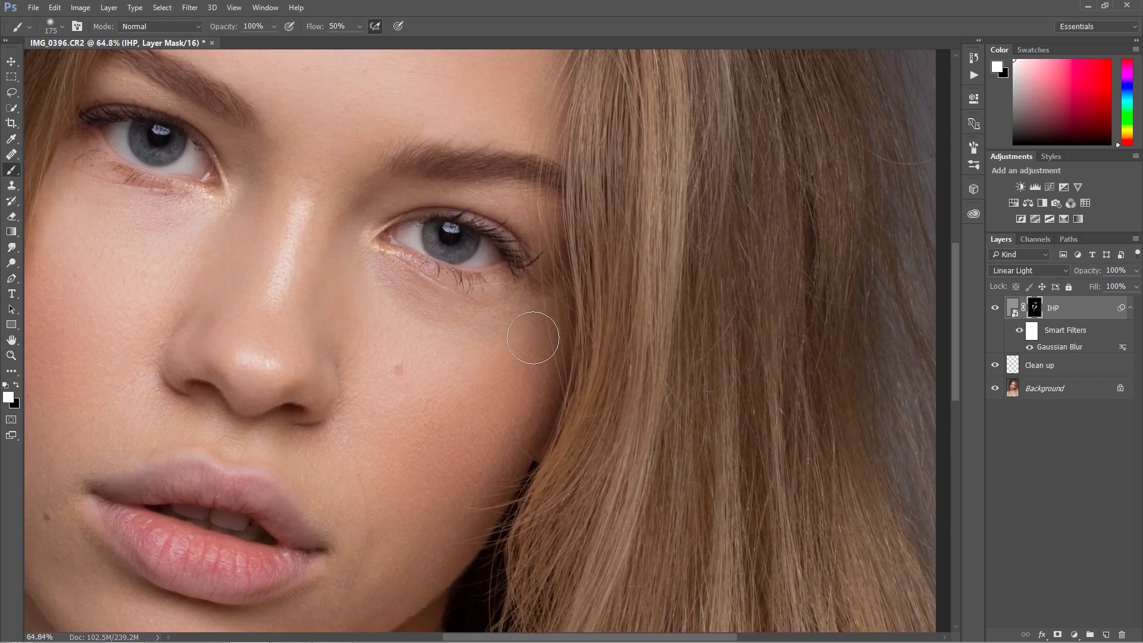
pyautogui.scroll(-2, 517, 350)
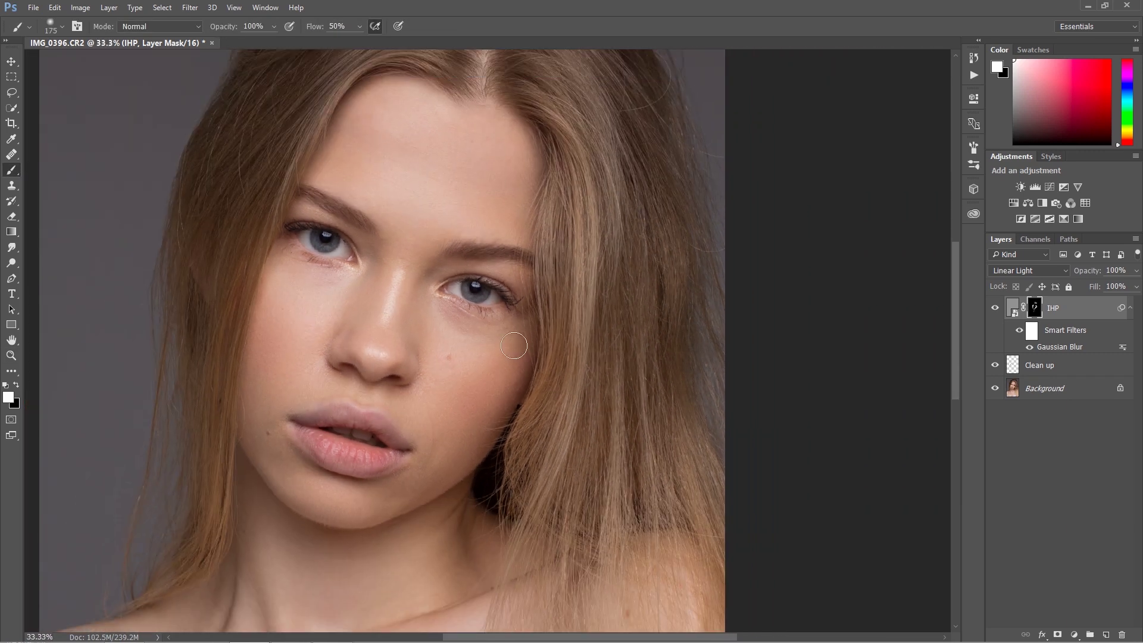
pyautogui.scroll(2, 311, 331)
pyautogui.doubleClick(1064, 316)
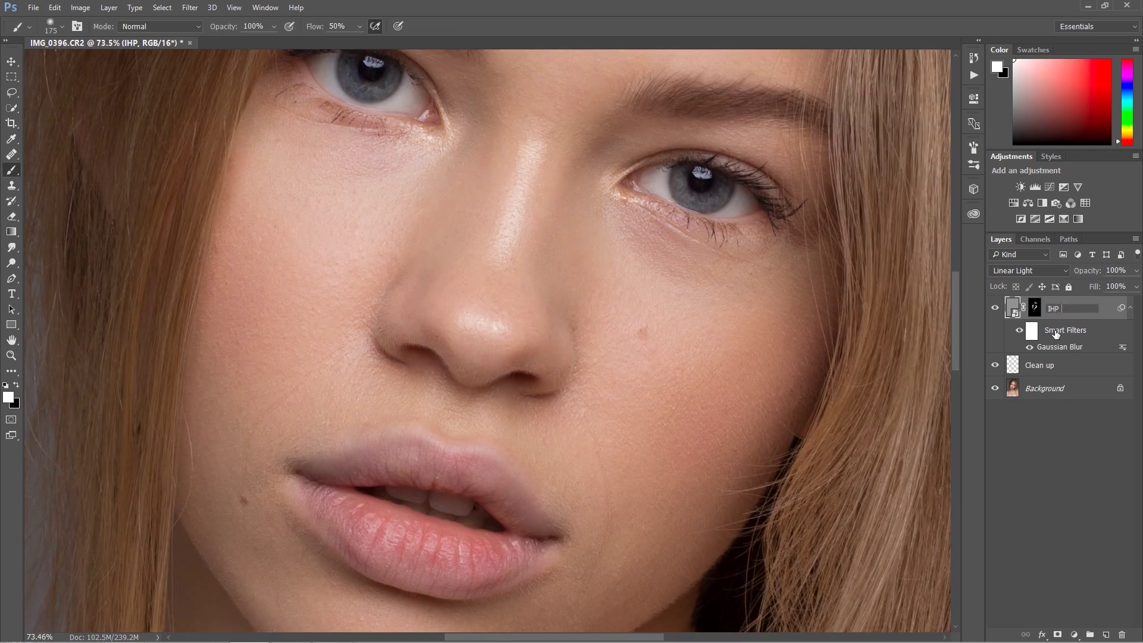
pyautogui.press('Return')
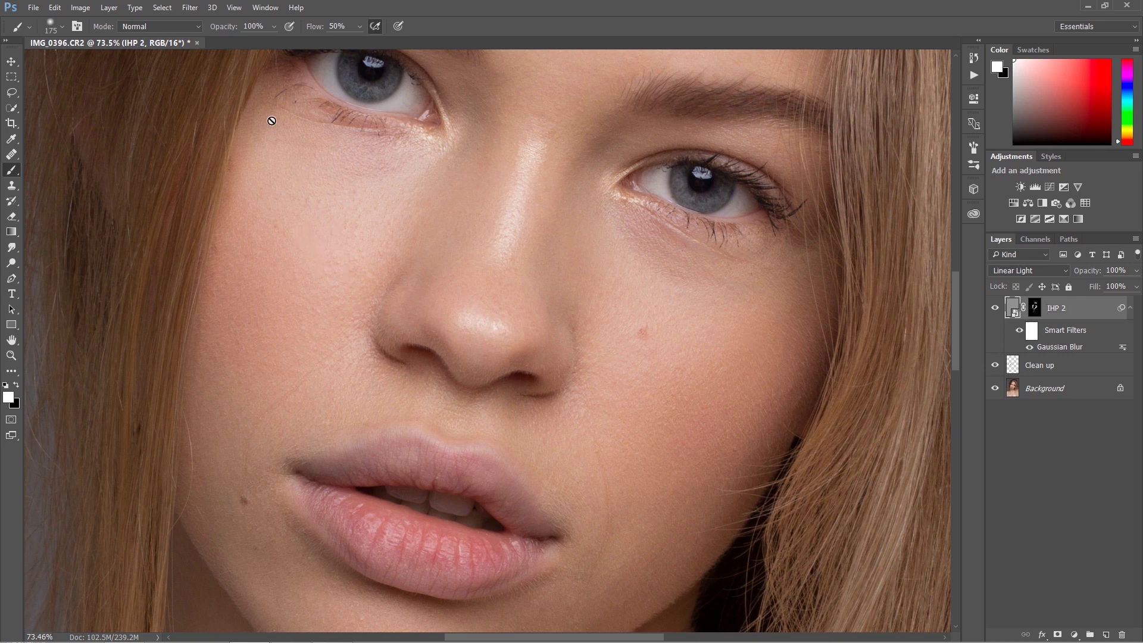
# Run the IHP 16-Bit action from the Actions panel
pyautogui.click(264, 8)
pyautogui.click(277, 109)
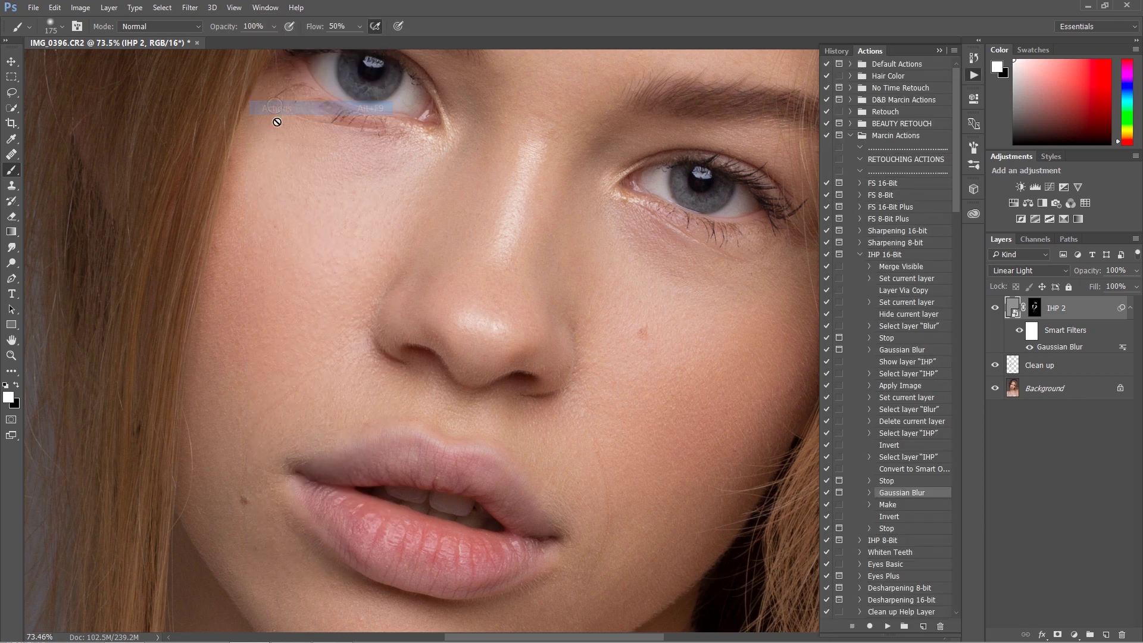
pyautogui.click(860, 257)
pyautogui.click(884, 256)
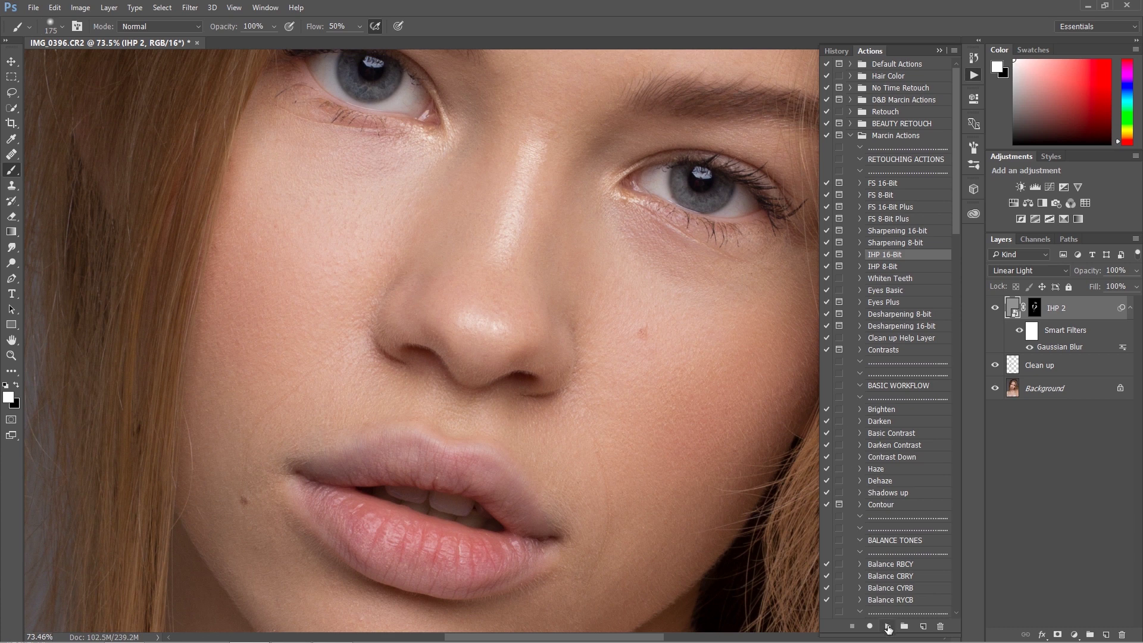
pyautogui.click(889, 626)
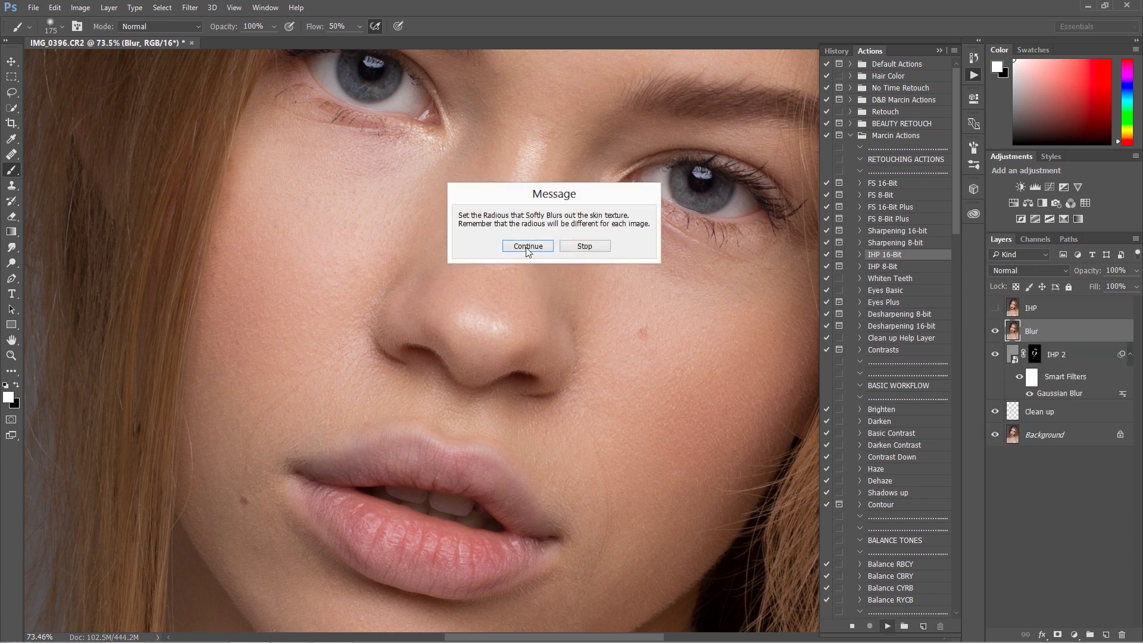
# Give the action a 15-pixel blur radius and a 14-pixel smart filter blur, then let it finish
pyautogui.click(527, 246)
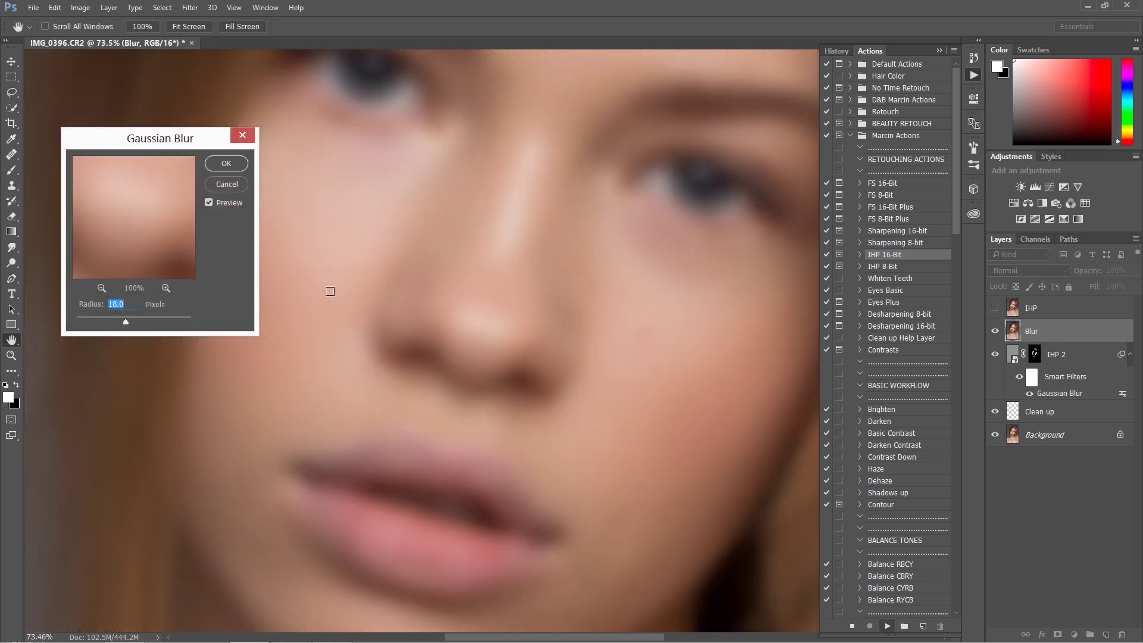
pyautogui.write('15')
pyautogui.click(225, 167)
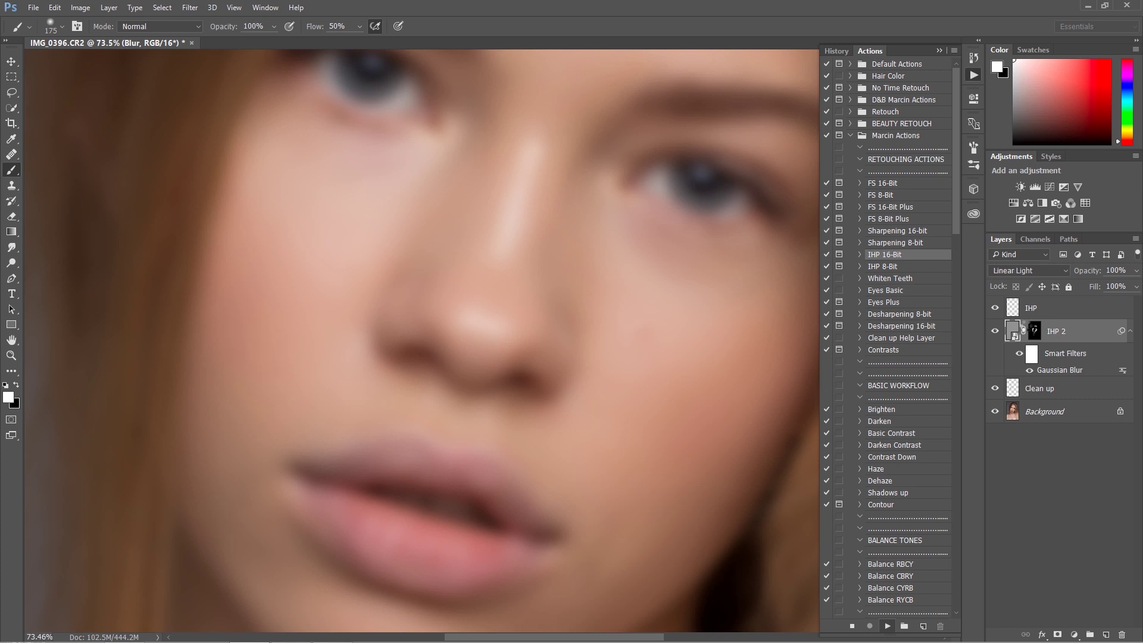
pyautogui.click(544, 254)
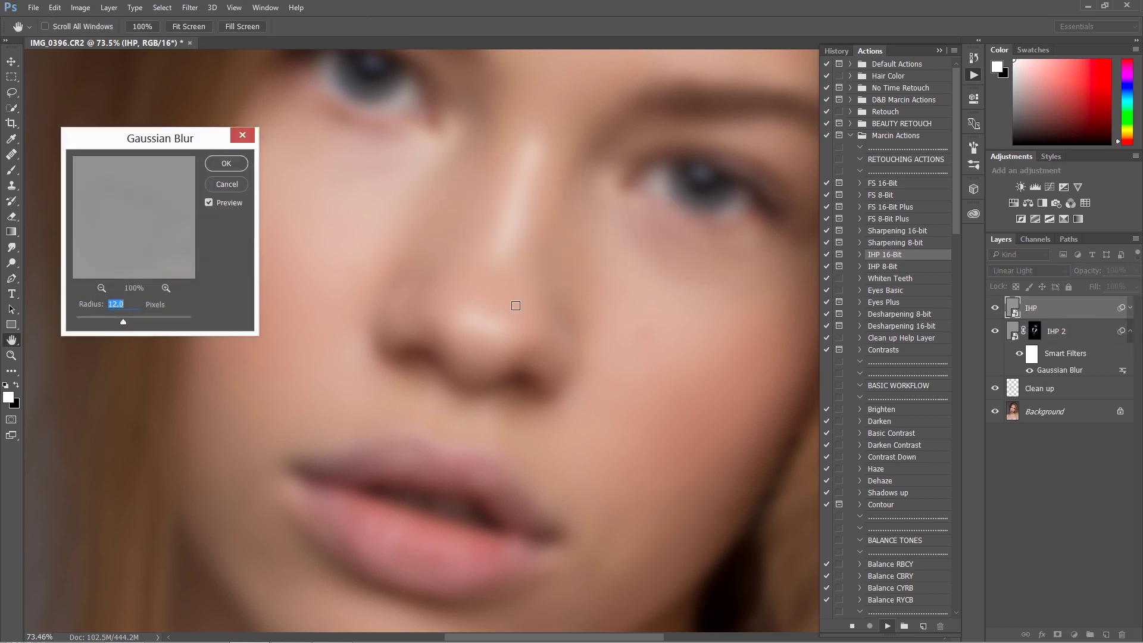
pyautogui.write('14')
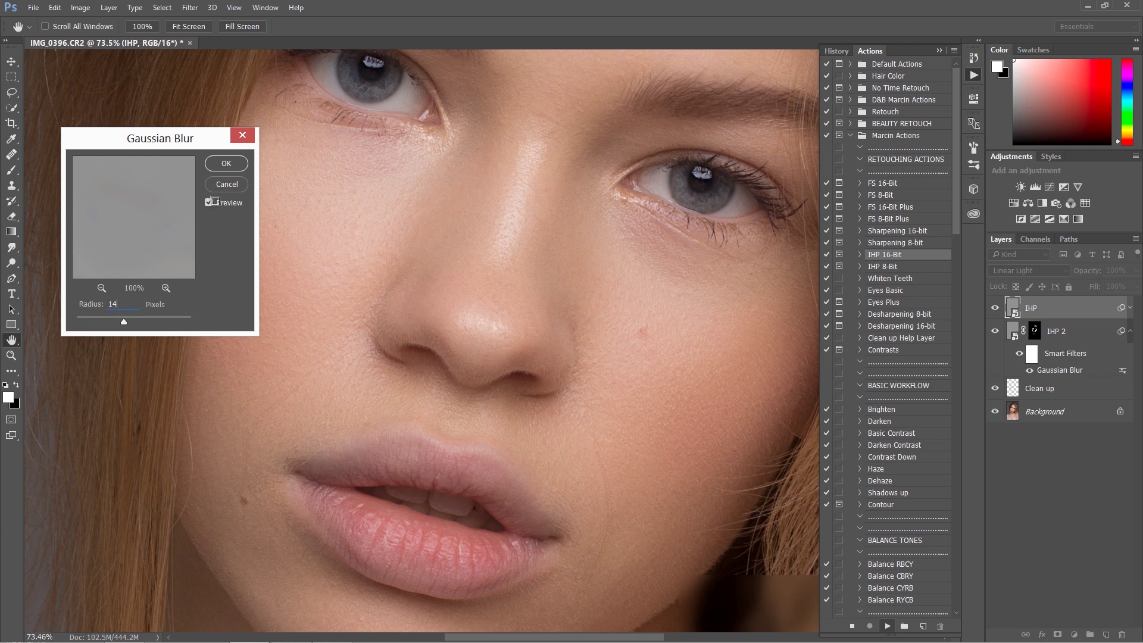
pyautogui.click(227, 163)
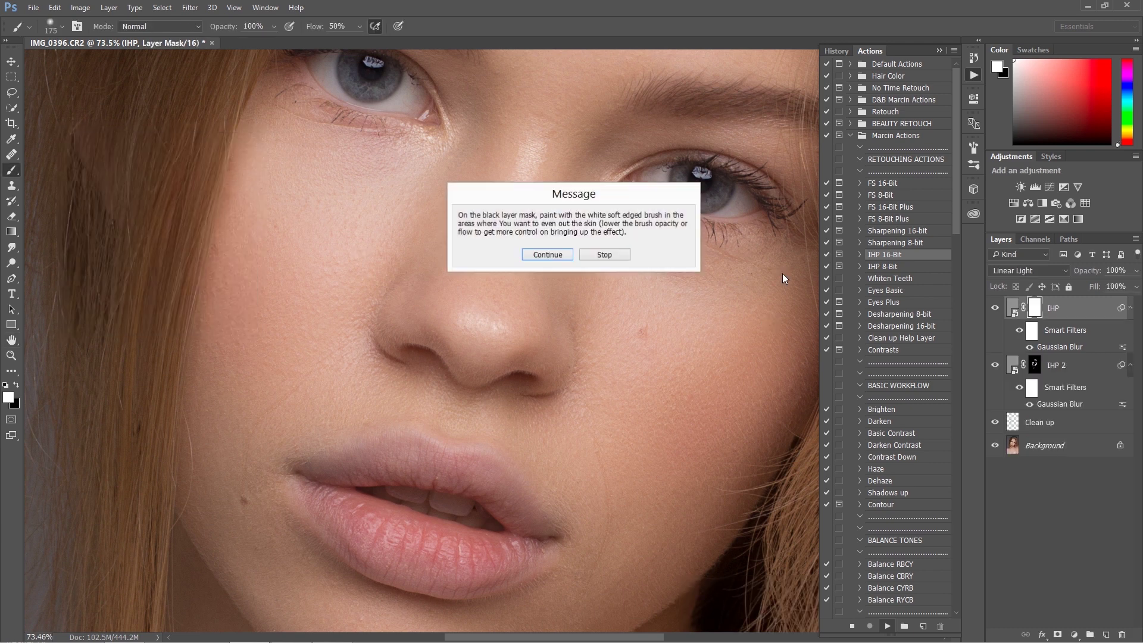
pyautogui.click(546, 254)
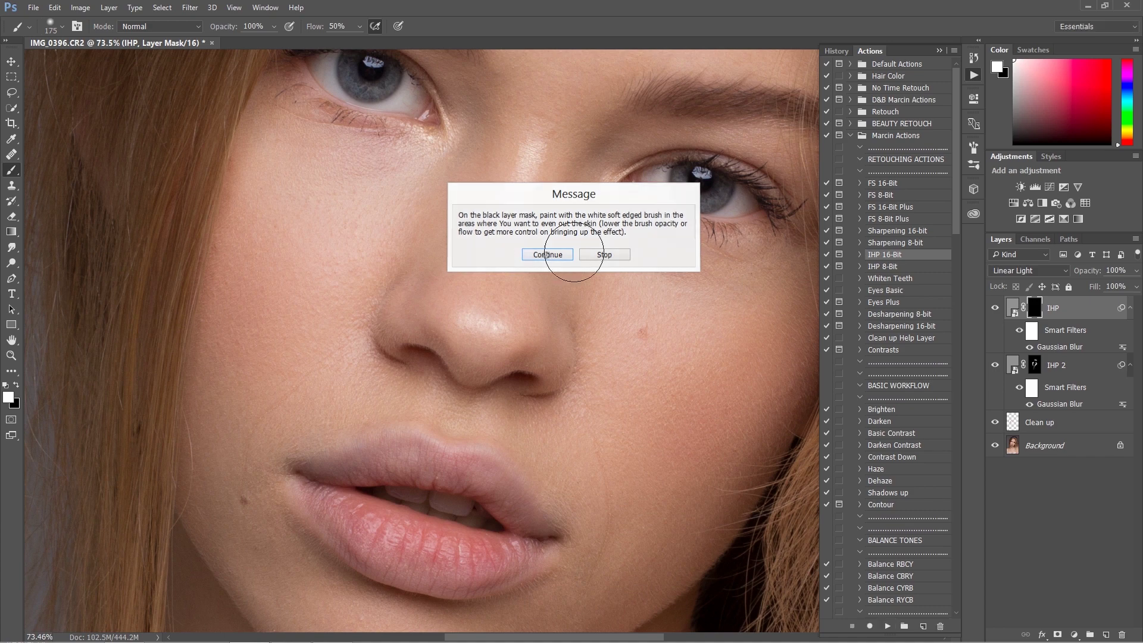
# Paint the new IHP layer's smoothing into the right and left cheeks through its mask
pyautogui.click(939, 51)
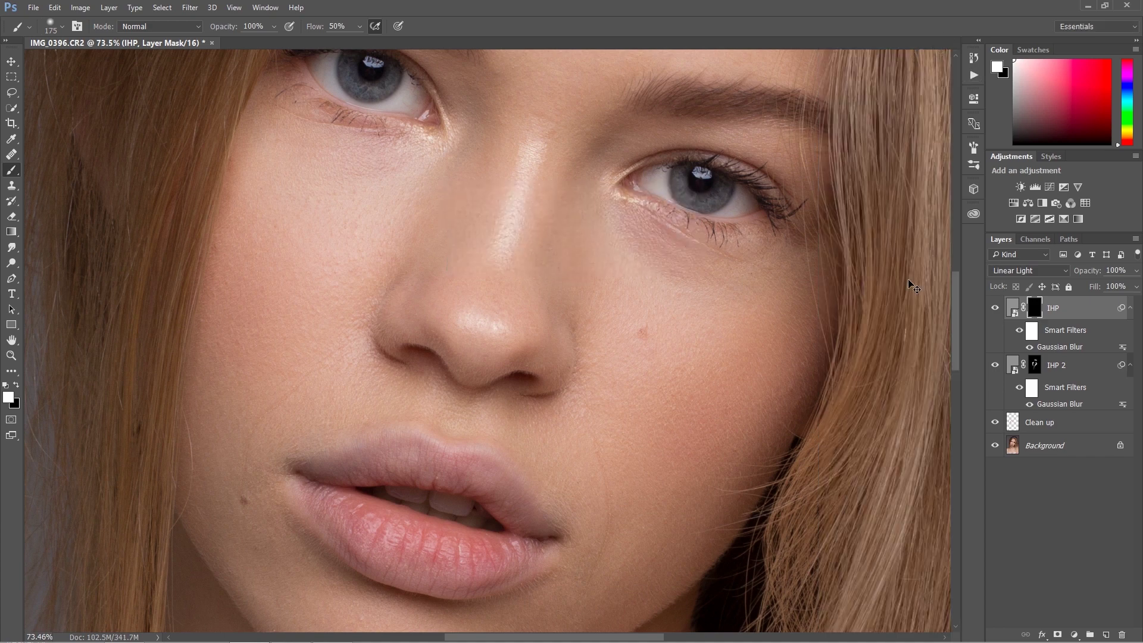
pyautogui.hotkey('ctrl', '-')
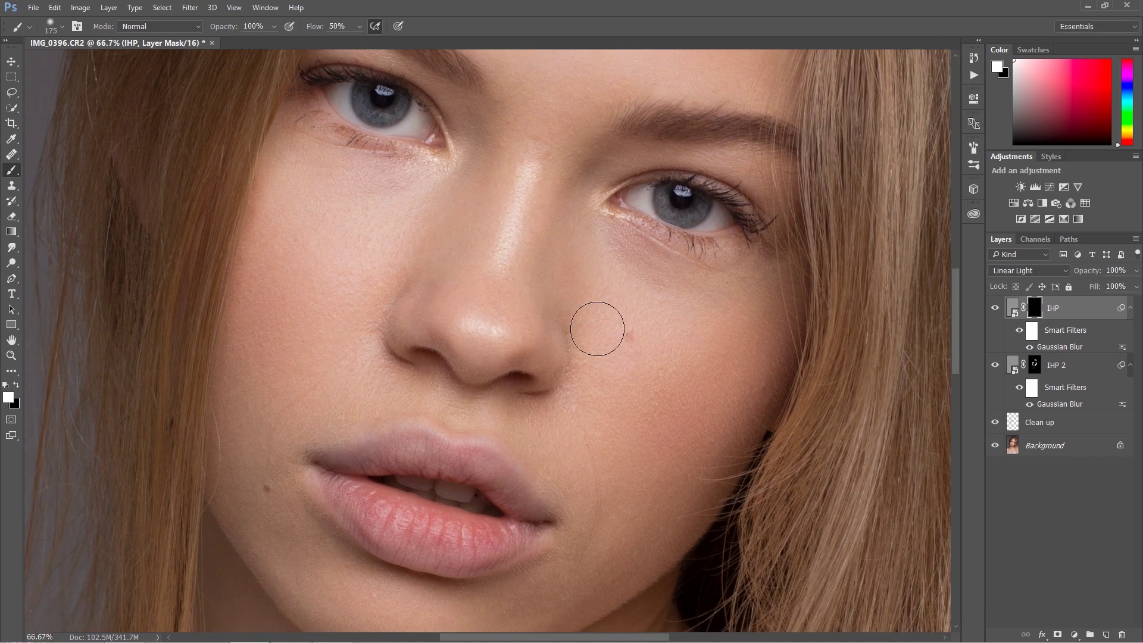
pyautogui.moveTo(597, 327)
pyautogui.mouseDown()
pyautogui.moveTo(644, 355)
pyautogui.moveTo(638, 344)
pyautogui.moveTo(656, 370)
pyautogui.moveTo(688, 304)
pyautogui.mouseUp()
pyautogui.moveTo(477, 245); pyautogui.dragTo(534, 329)
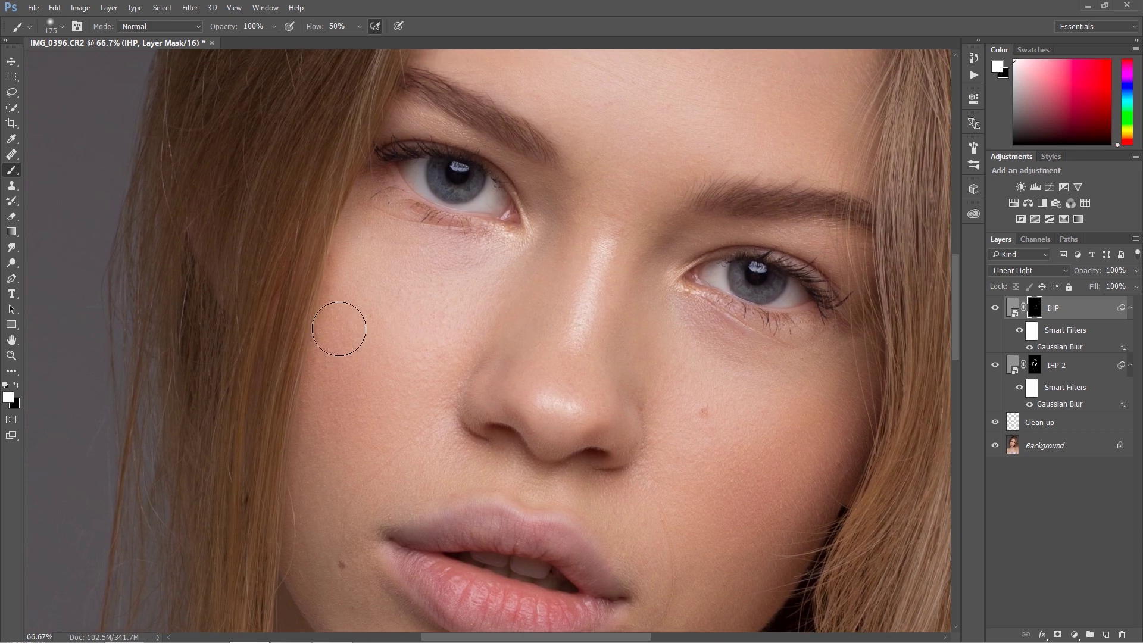
pyautogui.moveTo(339, 323)
pyautogui.mouseDown()
pyautogui.moveTo(334, 429)
pyautogui.moveTo(389, 387)
pyautogui.moveTo(342, 489)
pyautogui.mouseUp()
# Paint smoothing across the forehead and chin, then select both IHP and IHP 2 layers
pyautogui.moveTo(479, 57)
pyautogui.mouseDown()
pyautogui.moveTo(468, 63)
pyautogui.moveTo(467, 270)
pyautogui.mouseUp()
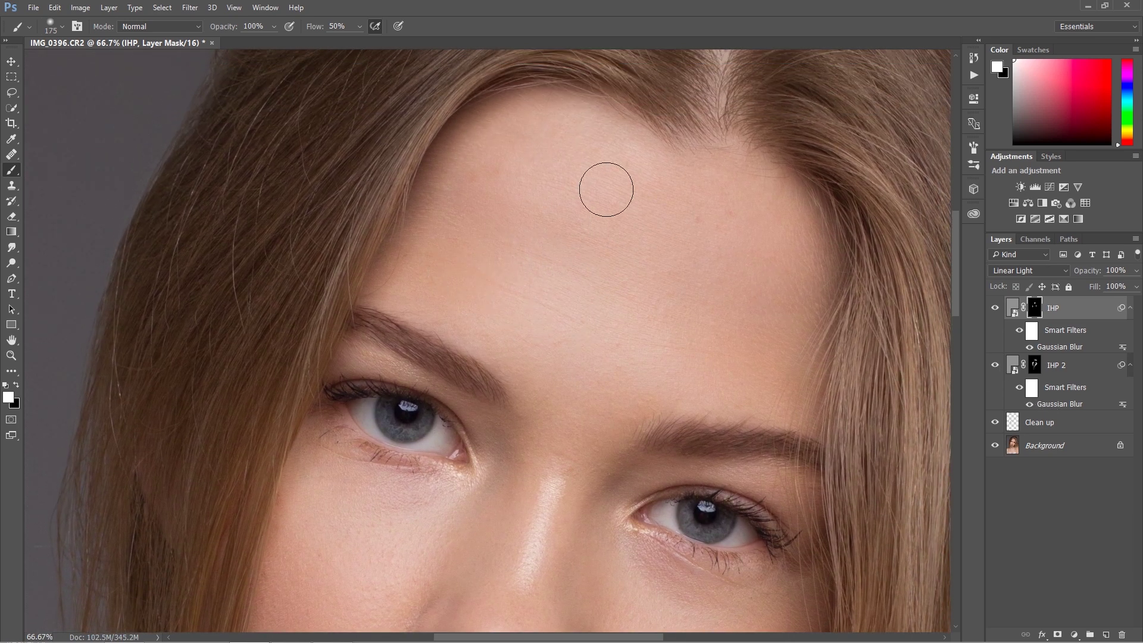
pyautogui.moveTo(605, 187)
pyautogui.mouseDown()
pyautogui.moveTo(738, 227)
pyautogui.moveTo(712, 299)
pyautogui.mouseUp()
pyautogui.moveTo(588, 314)
pyautogui.mouseDown()
pyautogui.moveTo(598, 207)
pyautogui.moveTo(562, 150)
pyautogui.mouseUp()
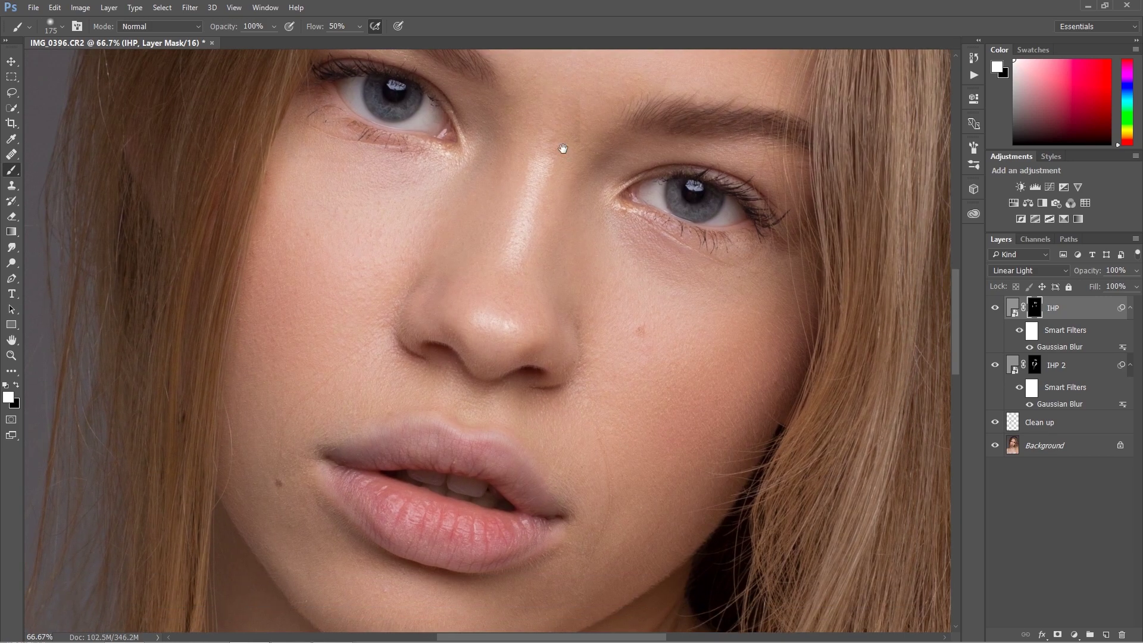
pyautogui.moveTo(600, 506); pyautogui.dragTo(600, 417)
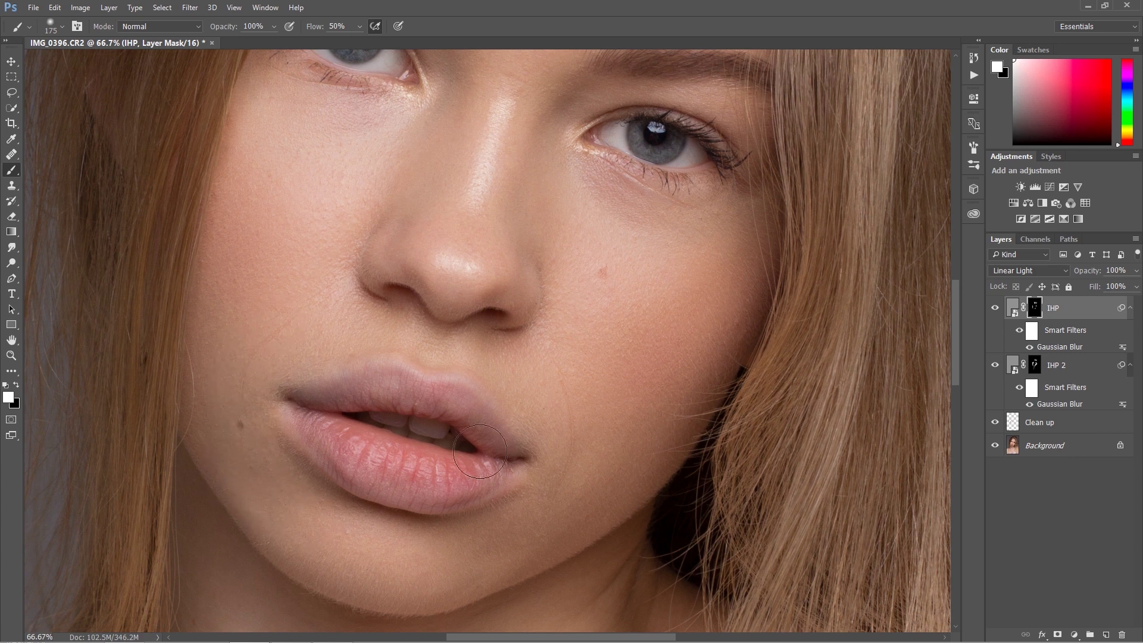
pyautogui.moveTo(561, 375); pyautogui.dragTo(584, 429)
pyautogui.keyDown('ctrl'); pyautogui.click(1015, 370); pyautogui.keyUp('ctrl')
# Group the two high-pass layers and name the group 'IHP'
pyautogui.hotkey('ctrl', 'g')
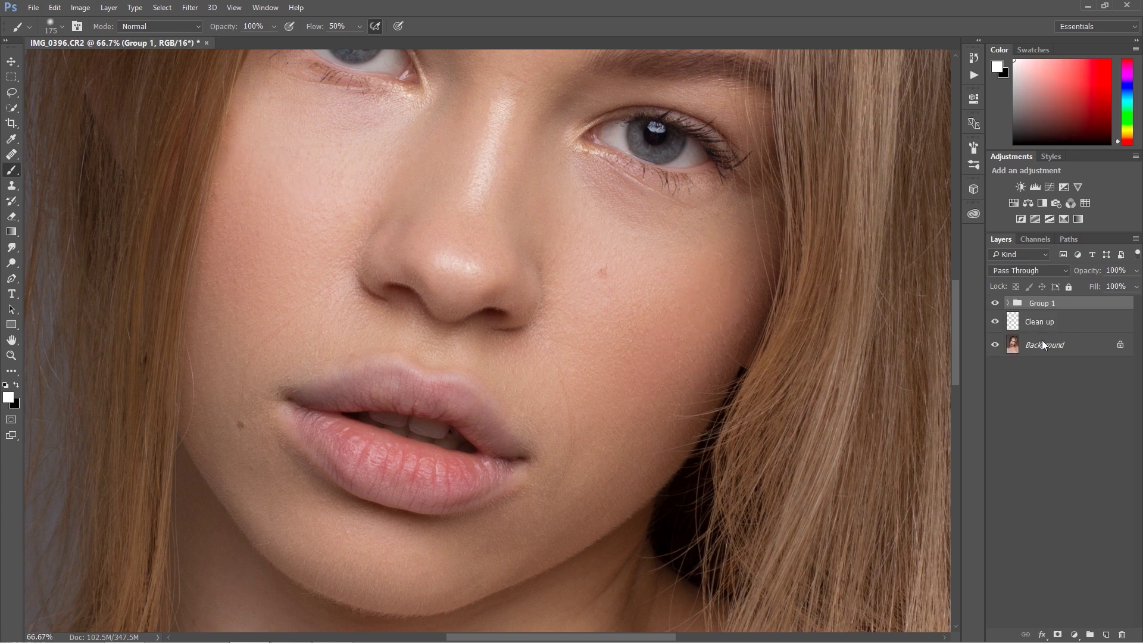
pyautogui.doubleClick(1037, 305)
pyautogui.write('IHP')
pyautogui.press('Return')
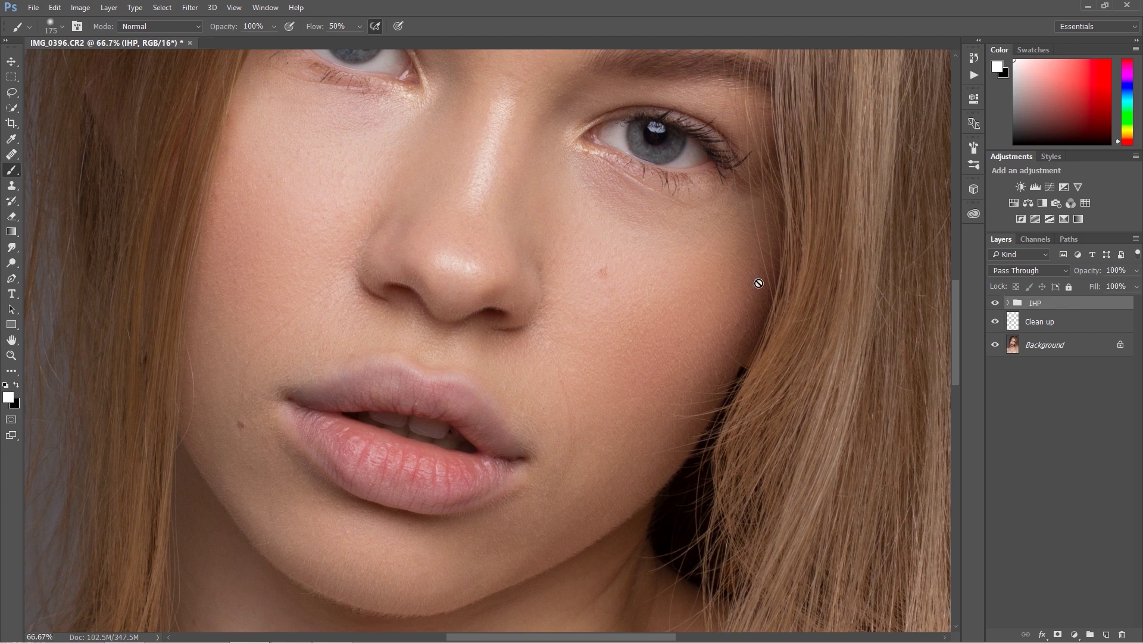
# Toggle the IHP group's visibility twice to compare skin before and after smoothing
pyautogui.click(995, 304)
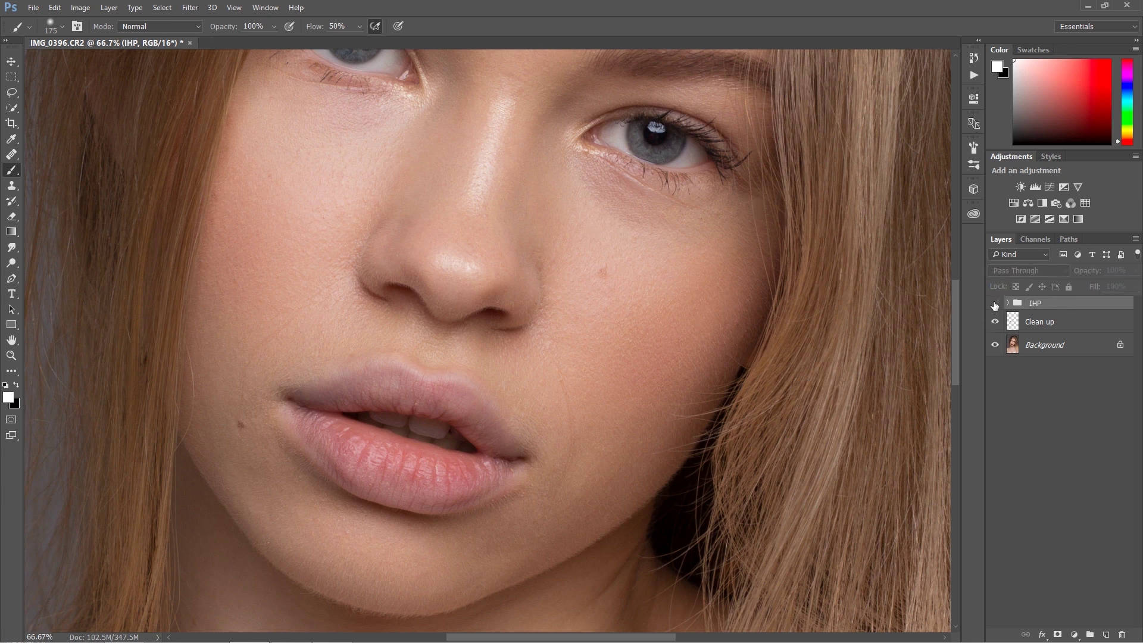
pyautogui.click(994, 305)
pyautogui.click(996, 304)
pyautogui.click(995, 304)
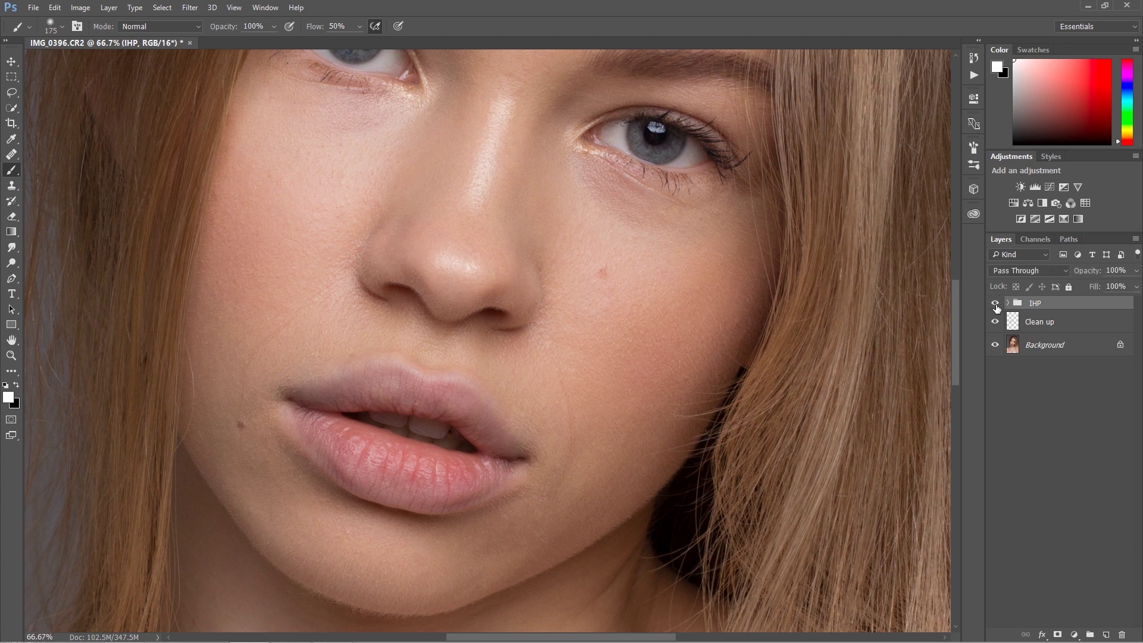